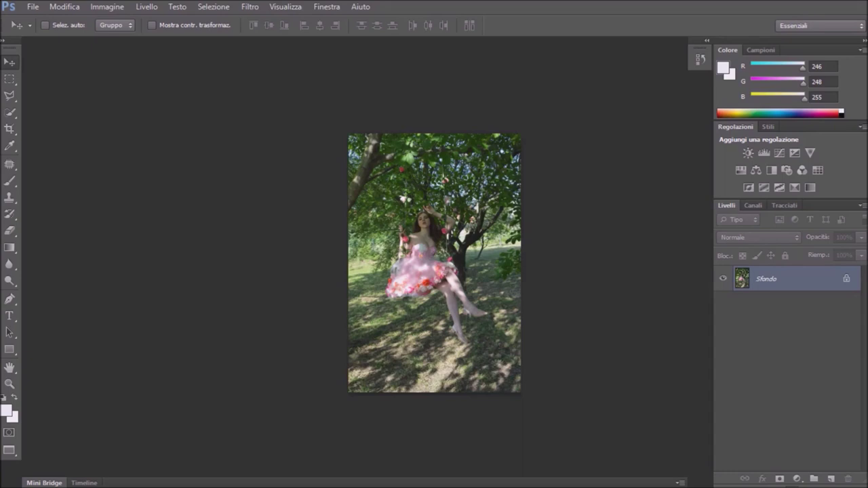
Step: Duplicate the Sfondo background layer, zoom in, and add a Color Balance adjustment layer
{"action": "right_click", "coordinate": [766, 282]}
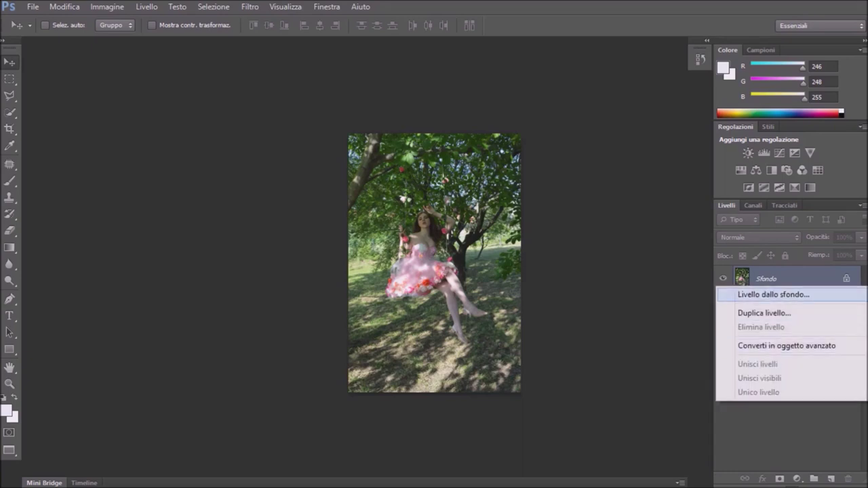
{"action": "left_click", "coordinate": [752, 311]}
{"action": "key", "text": "Return"}
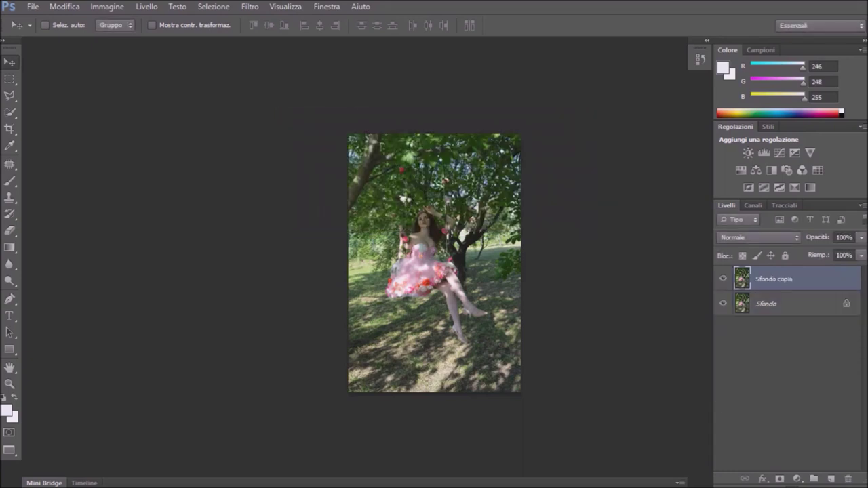
{"action": "key", "text": "ctrl+plus"}
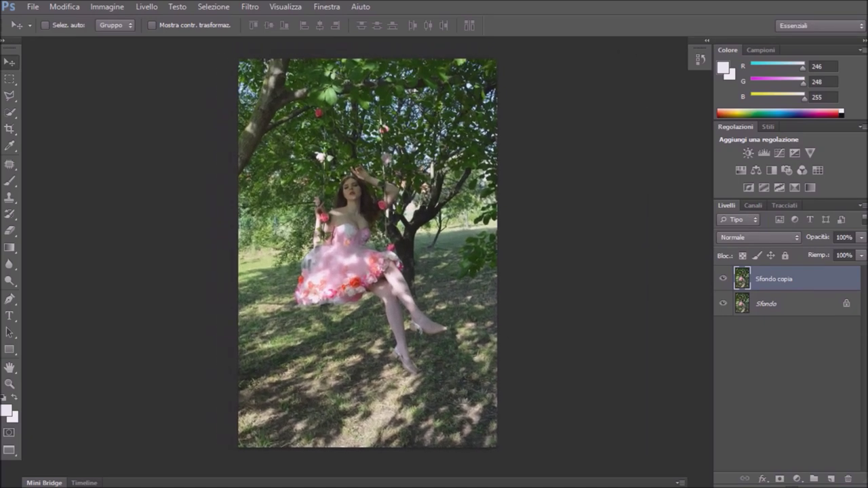
{"action": "left_click", "coordinate": [755, 170]}
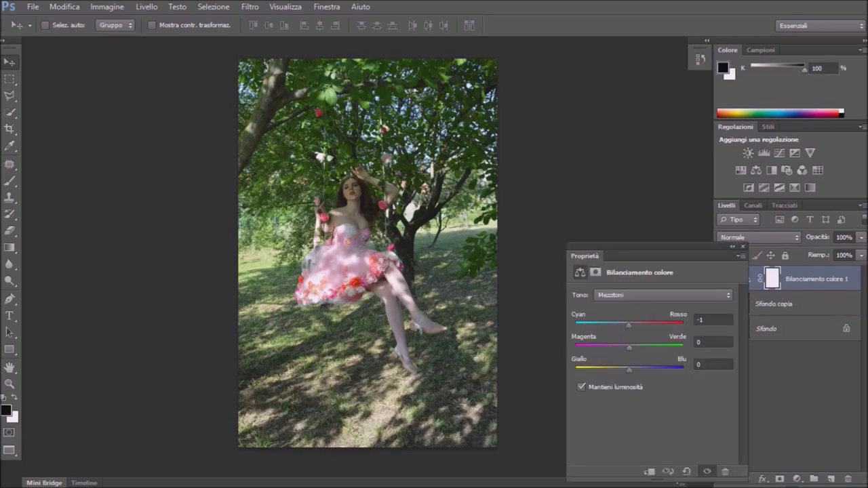
Step: Set Color Balance to magenta–green -9, yellow–blue +5, and add Brightness/Contrast at brightness 15
{"action": "left_click_drag", "start_coordinate": [629, 370], "coordinate": [632, 370]}
{"action": "left_click", "coordinate": [733, 247]}
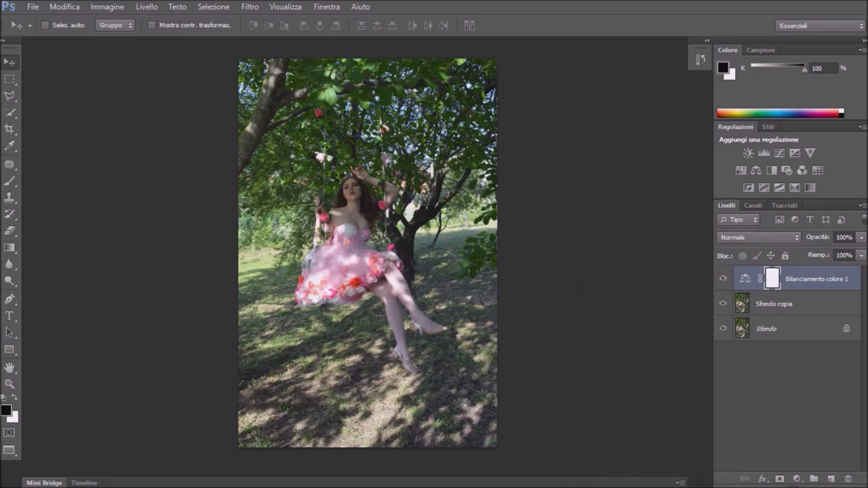
{"action": "left_click", "coordinate": [747, 153]}
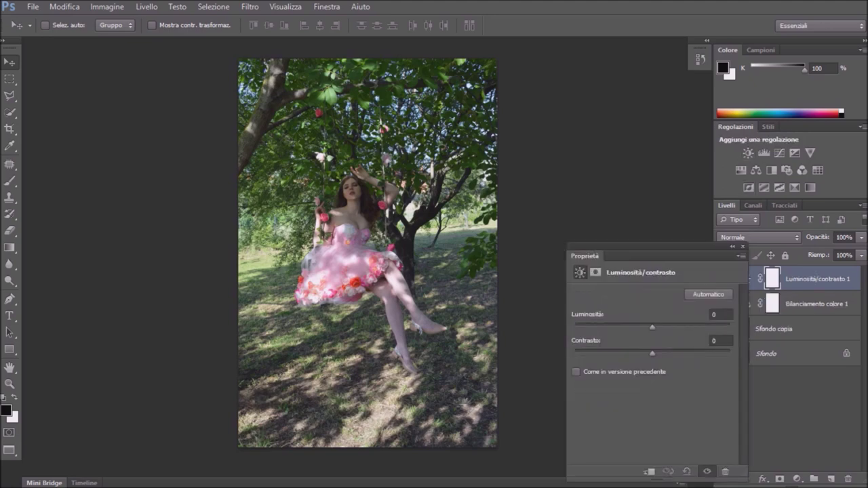
{"action": "left_click_drag", "start_coordinate": [652, 327], "coordinate": [658, 327]}
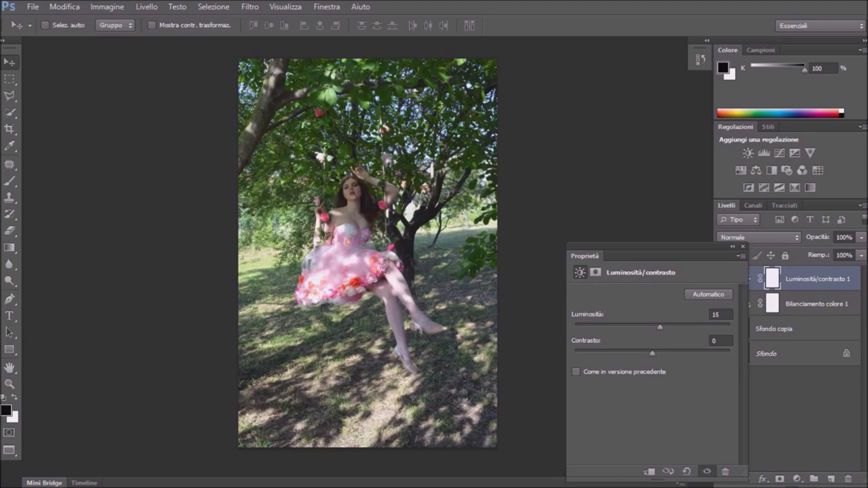
{"action": "left_click", "coordinate": [743, 247]}
Step: Add a Hue/Saturation adjustment layer with saturation +13
{"action": "left_click", "coordinate": [740, 170]}
{"action": "left_click_drag", "start_coordinate": [653, 369], "coordinate": [657, 369]}
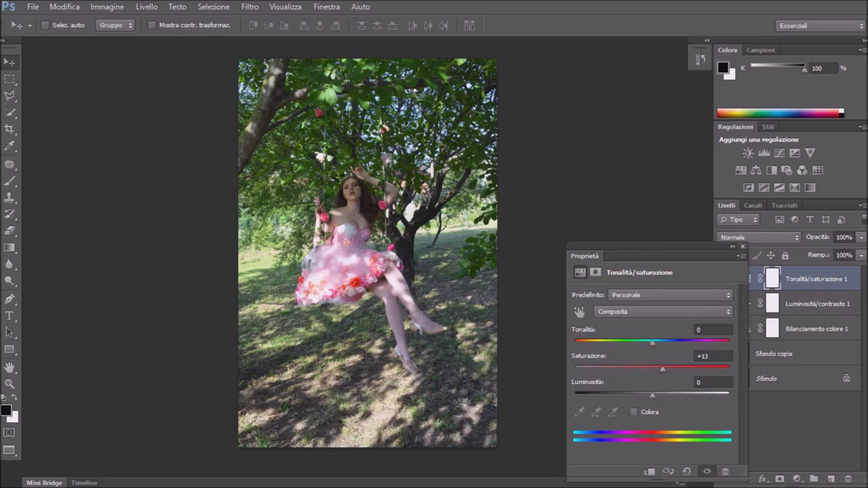
{"action": "left_click", "coordinate": [743, 246]}
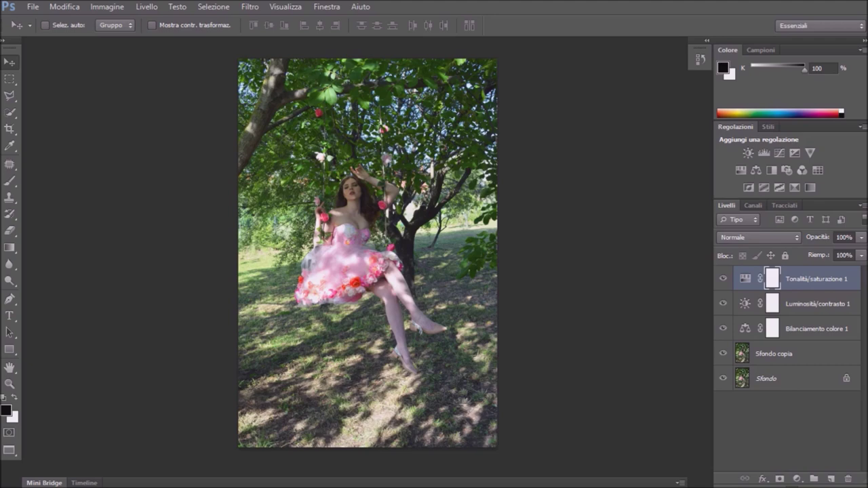
Step: Outline both legs below the skirt with the Polygonal Lasso into a selection
{"action": "key", "text": "ctrl+0"}
{"action": "key", "text": "ctrl+plus"}
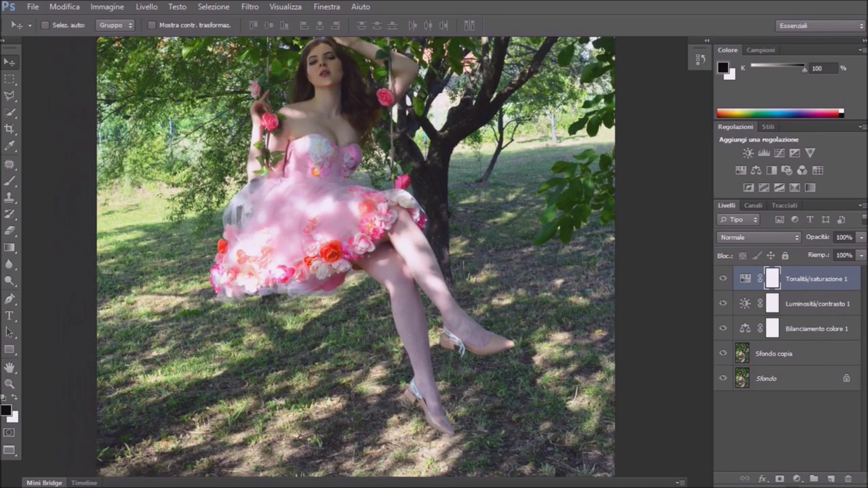
{"action": "key", "text": "l"}
{"action": "key", "text": "ctrl+plus"}
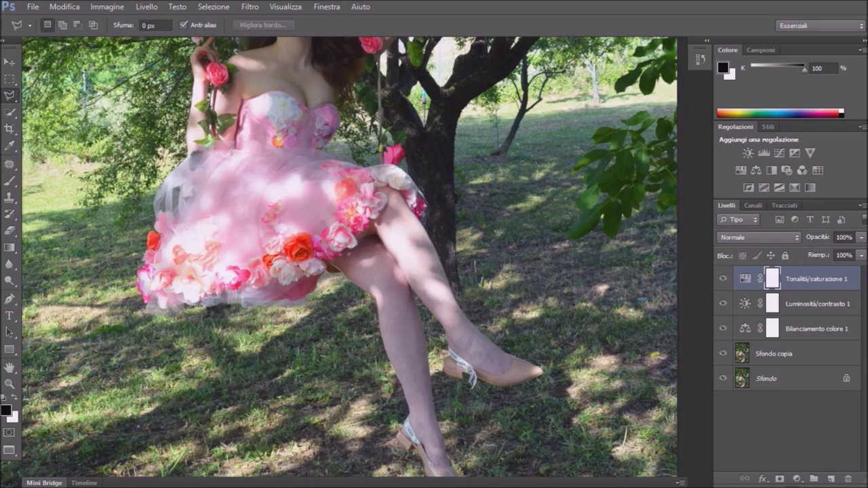
{"action": "key", "text": "ctrl+plus"}
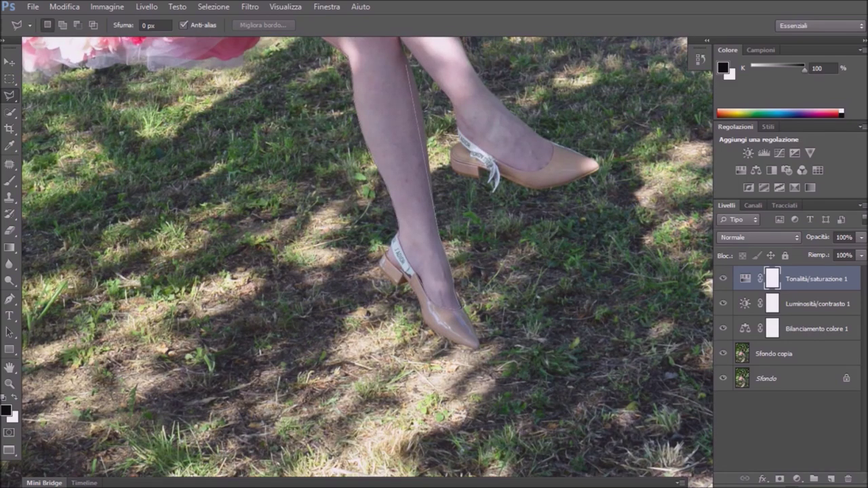
{"action": "scroll", "coordinate": [357, 263], "scroll_direction": "up", "scroll_amount": 2}
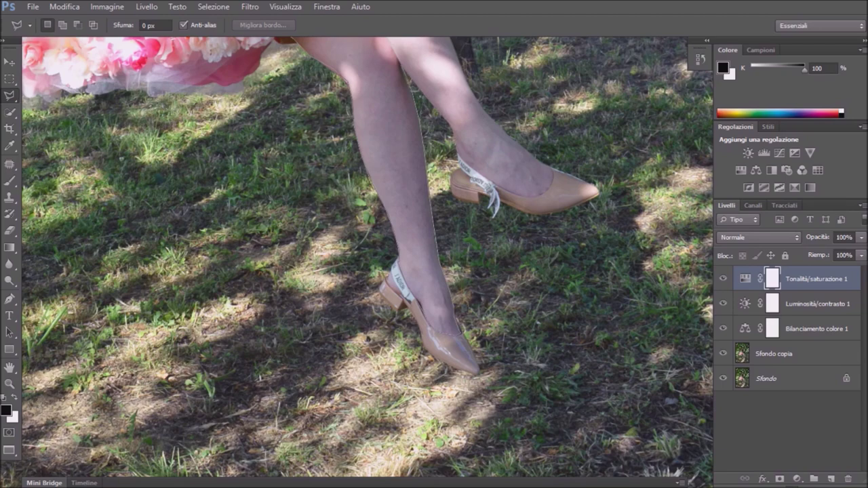
{"action": "scroll", "coordinate": [358, 263], "scroll_direction": "up", "scroll_amount": 3}
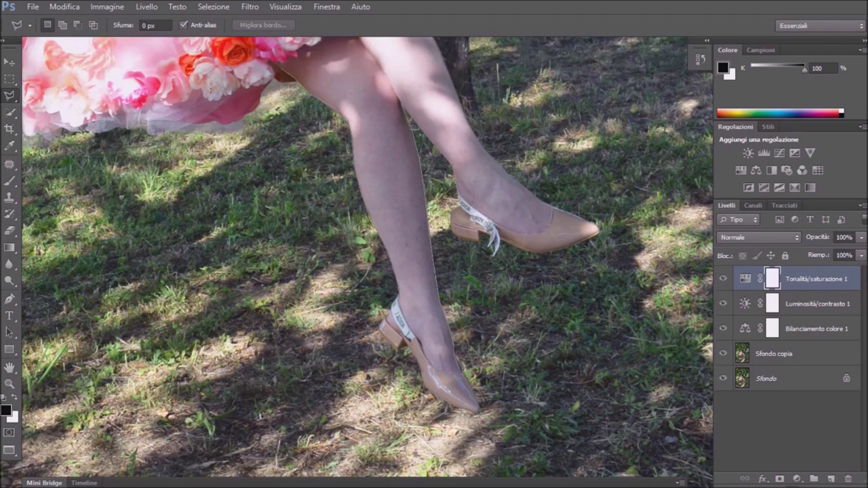
{"action": "scroll", "coordinate": [358, 262], "scroll_direction": "up", "scroll_amount": 6}
{"action": "scroll", "coordinate": [358, 262], "scroll_direction": "up", "scroll_amount": 3}
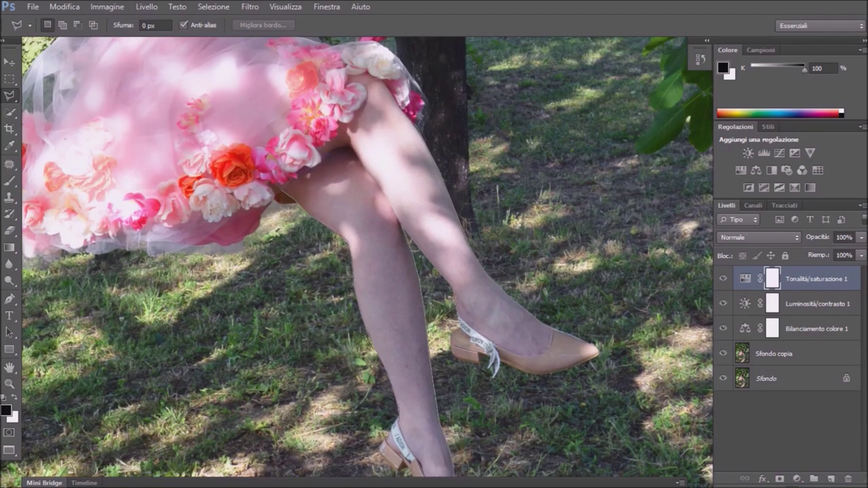
{"action": "key", "text": "Return"}
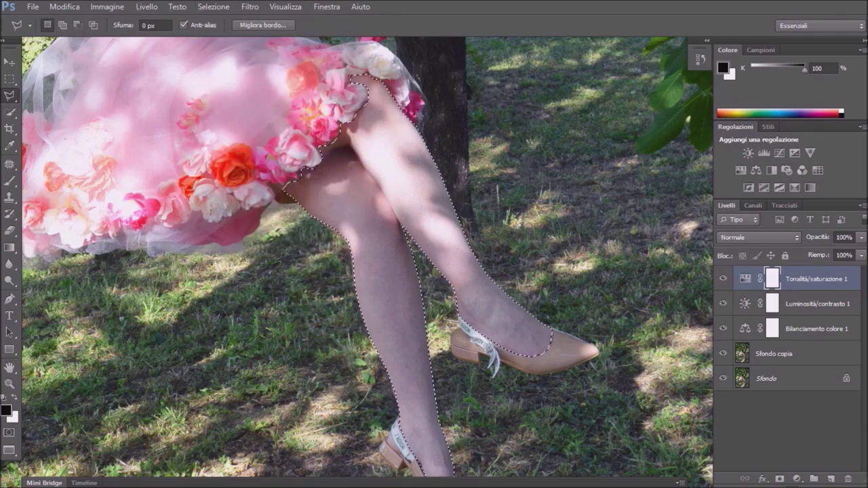
{"action": "scroll", "coordinate": [358, 262], "scroll_direction": "down", "scroll_amount": 5}
Step: Refine the leg selection edge with Smooth 38 and Feather 4,5 px
{"action": "key", "text": "ctrl+alt+r"}
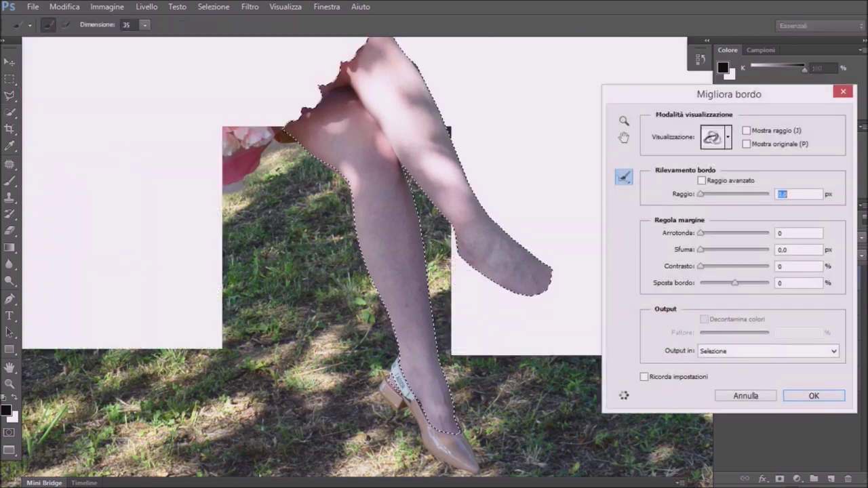
{"action": "mouse_move", "coordinate": [701, 232]}
{"action": "left_mouse_down"}
{"action": "mouse_move", "coordinate": [726, 233]}
{"action": "mouse_move", "coordinate": [735, 249]}
{"action": "left_mouse_up"}
{"action": "type", "text": "4,5"}
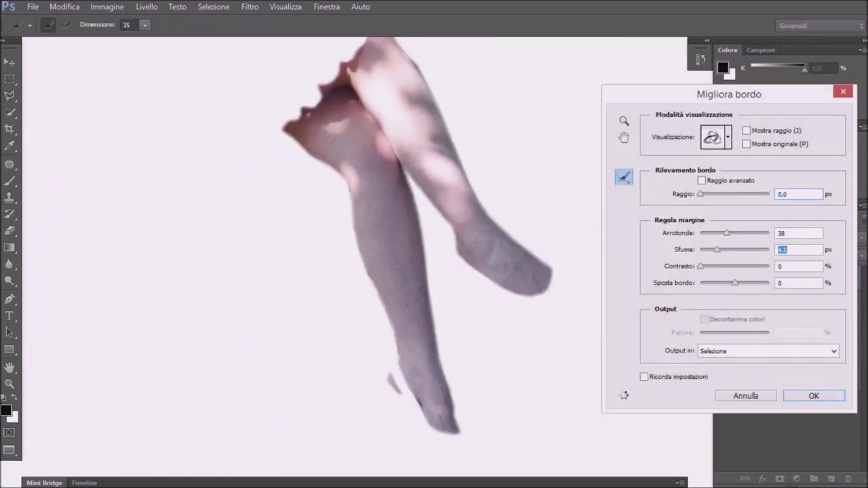
{"action": "key", "text": "Return"}
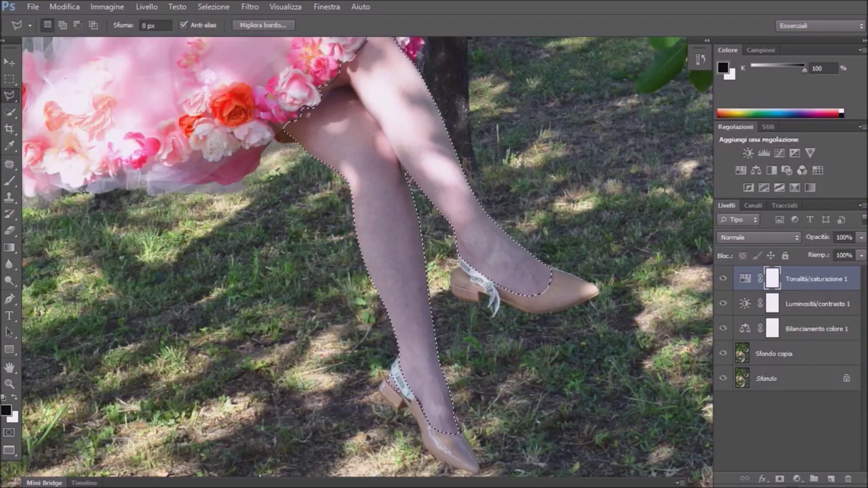
{"action": "key", "text": "ctrl+0"}
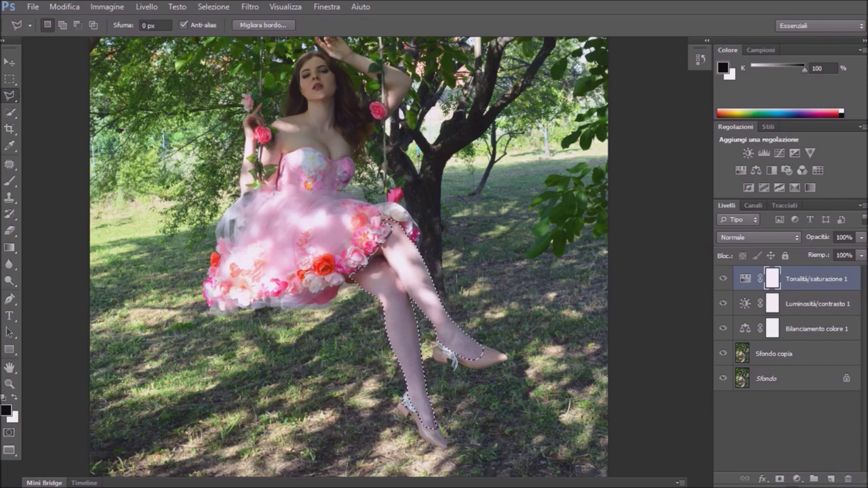
Step: Add a leg-masked Color Balance layer with cyan–red +6 and yellow–blue -2
{"action": "left_click", "coordinate": [773, 353]}
{"action": "left_click", "coordinate": [756, 169]}
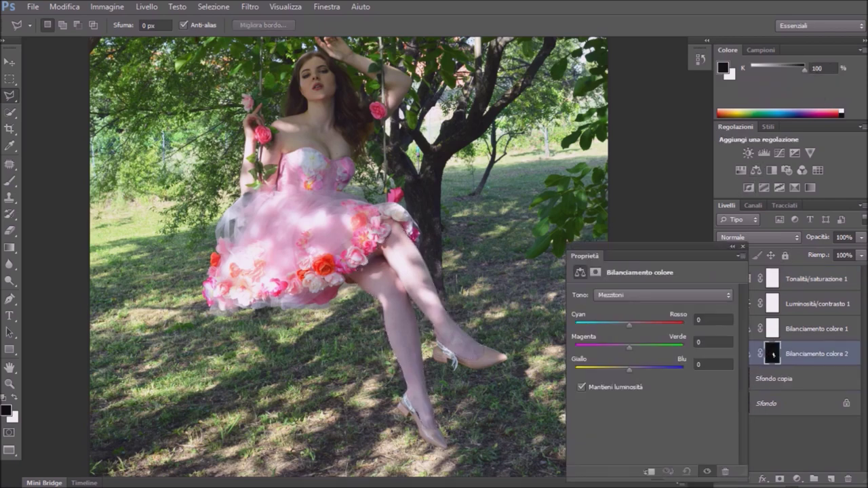
{"action": "left_click_drag", "start_coordinate": [630, 369], "coordinate": [627, 370]}
{"action": "left_click_drag", "start_coordinate": [629, 324], "coordinate": [633, 347]}
{"action": "left_click", "coordinate": [743, 247]}
Step: Zoom in on the dress and legs and make Sfondo copia the active layer
{"action": "key", "text": "ctrl+0"}
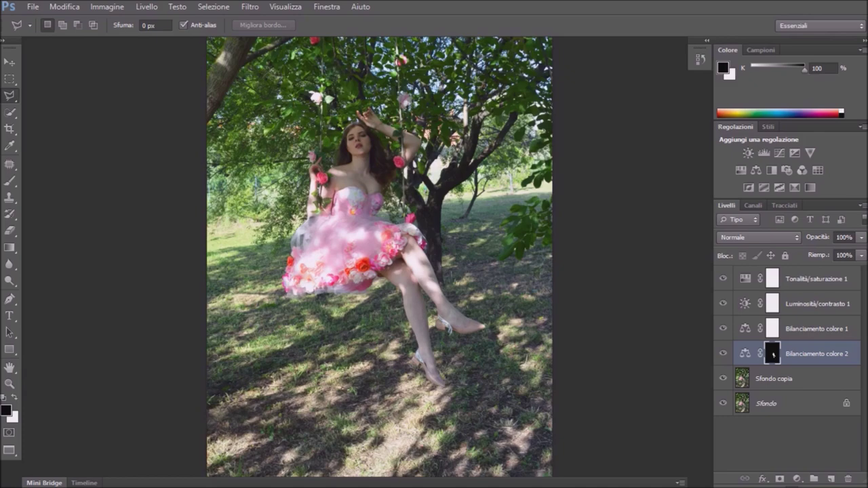
{"action": "key", "text": "ctrl+plus"}
{"action": "key", "text": "ctrl+plus"}
{"action": "mouse_move", "coordinate": [339, 271]}
{"action": "left_mouse_down"}
{"action": "mouse_move", "coordinate": [414, 291]}
{"action": "mouse_move", "coordinate": [454, 336]}
{"action": "left_mouse_up"}
{"action": "key", "text": "ctrl+plus"}
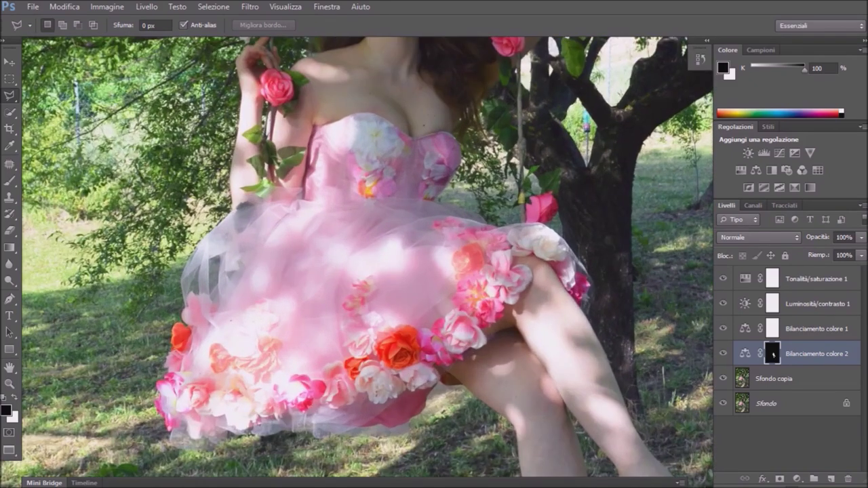
{"action": "key", "text": "alt+bracketleft"}
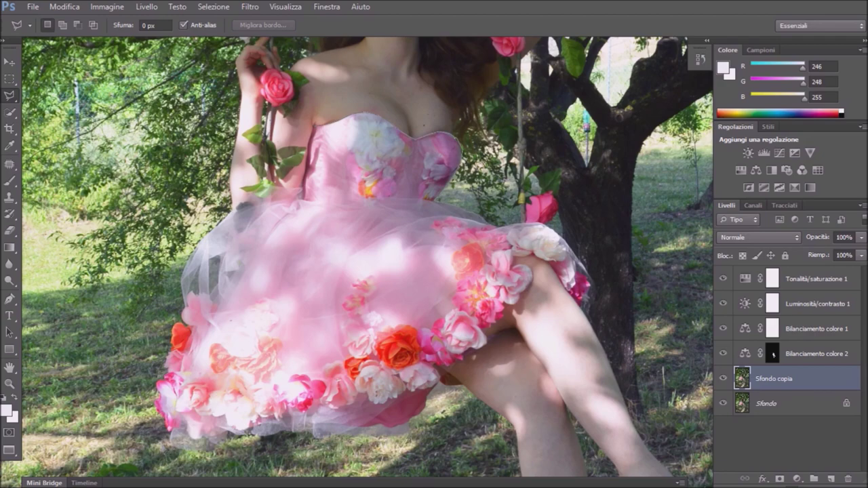
Step: Trace the pink dress along the tulle, skirt edge and hem into a selection
{"action": "scroll", "coordinate": [492, 217], "scroll_direction": "up", "scroll_amount": 2}
{"action": "scroll", "coordinate": [492, 217], "scroll_direction": "up", "scroll_amount": 2}
{"action": "scroll", "coordinate": [491, 217], "scroll_direction": "up", "scroll_amount": 1}
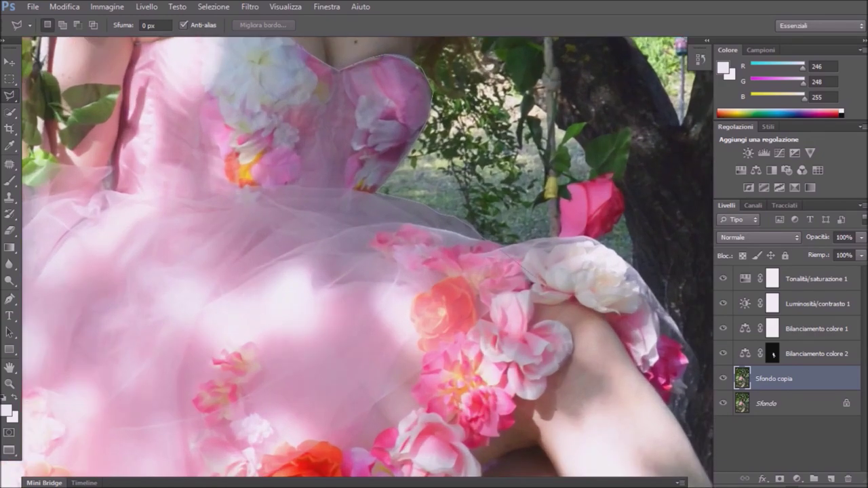
{"action": "left_click", "coordinate": [699, 370]}
{"action": "left_click", "coordinate": [686, 419]}
{"action": "scroll", "coordinate": [366, 258], "scroll_direction": "down", "scroll_amount": 3}
{"action": "left_click", "coordinate": [378, 317]}
{"action": "left_click", "coordinate": [349, 358]}
{"action": "left_click", "coordinate": [311, 405]}
{"action": "left_click", "coordinate": [214, 412]}
{"action": "double_click", "coordinate": [160, 38]}
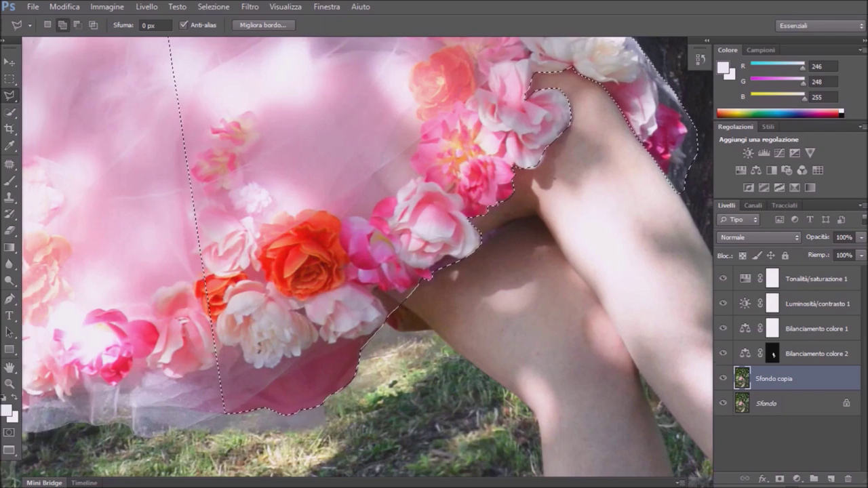
Step: Add the lower-left skirt to the dress selection and fit the photo in the window
{"action": "scroll", "coordinate": [366, 262], "scroll_direction": "left", "scroll_amount": 5}
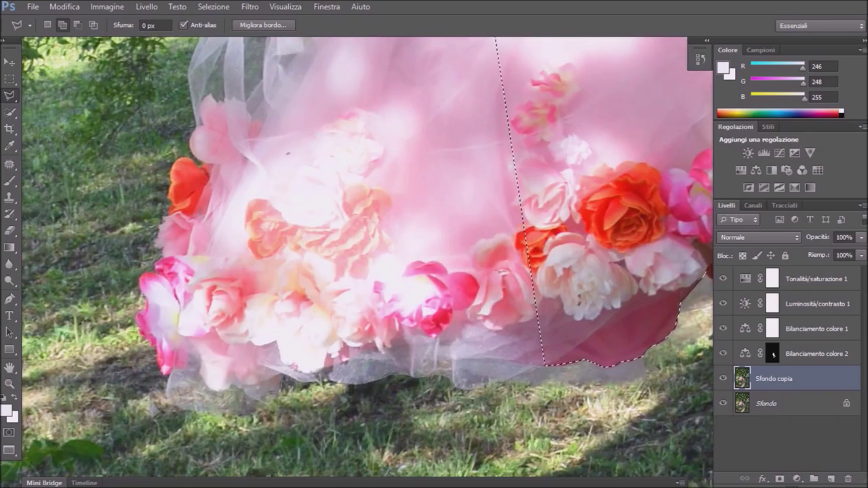
{"action": "left_click", "coordinate": [204, 390]}
{"action": "scroll", "coordinate": [366, 263], "scroll_direction": "up", "scroll_amount": 2}
{"action": "scroll", "coordinate": [366, 262], "scroll_direction": "up", "scroll_amount": 4}
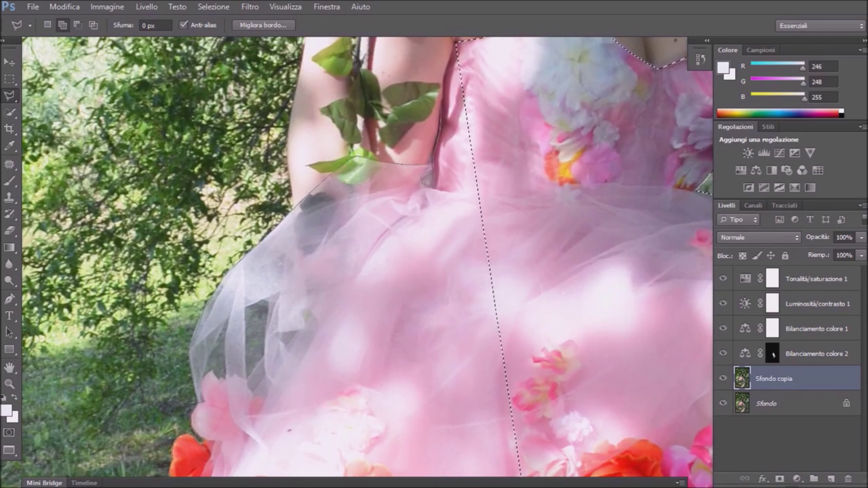
{"action": "scroll", "coordinate": [367, 263], "scroll_direction": "down", "scroll_amount": 7}
{"action": "key", "text": "ctrl+minus"}
{"action": "key", "text": "ctrl+minus"}
{"action": "key", "text": "ctrl+0"}
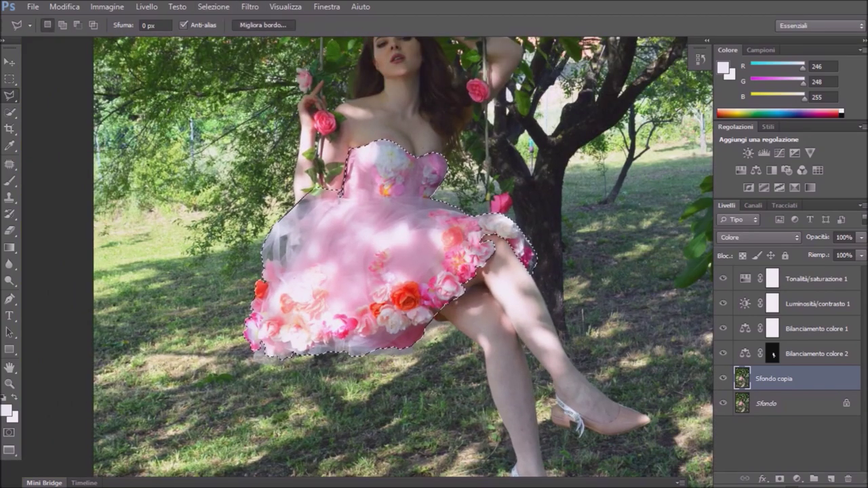
Step: Refine the dress selection edge with Smooth 14 and Feather 2.3 px
{"action": "left_click", "coordinate": [260, 24]}
{"action": "key", "text": "Up"}
{"action": "key", "text": "Tab"}
{"action": "type", "text": "2.3"}
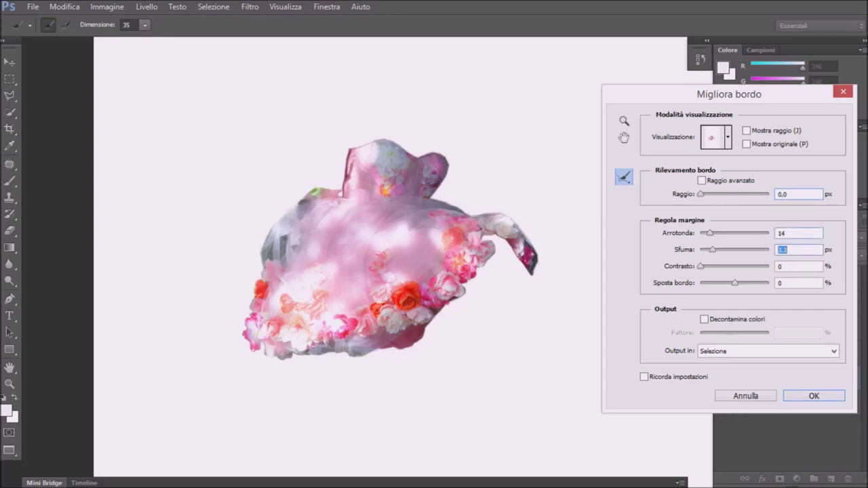
{"action": "key", "text": "Return"}
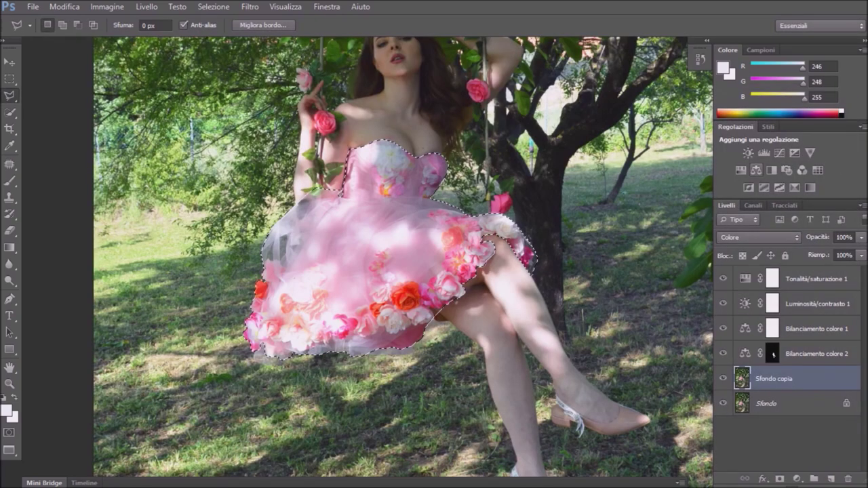
Step: Add a dress-masked Hue/Saturation layer at about +17 saturation, then start outlining the trunk
{"action": "left_click", "coordinate": [740, 169]}
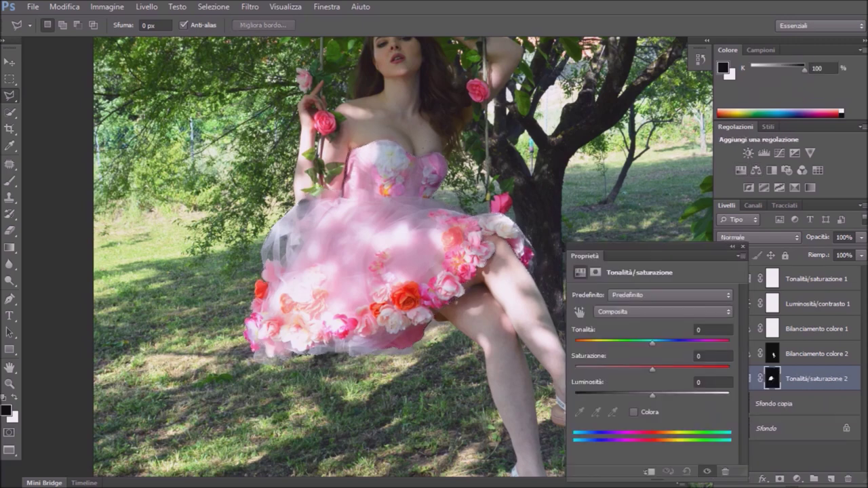
{"action": "left_click_drag", "start_coordinate": [652, 369], "coordinate": [664, 369]}
{"action": "left_click_drag", "start_coordinate": [671, 369], "coordinate": [650, 342]}
{"action": "left_click", "coordinate": [742, 246]}
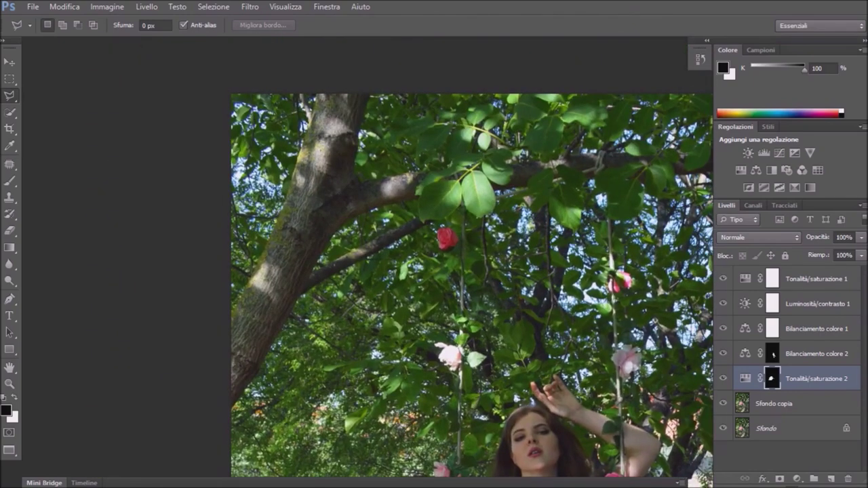
{"action": "left_click", "coordinate": [359, 177]}
Step: Close the background outline into a selection and switch to adding areas with Shift
{"action": "key", "text": "Return"}
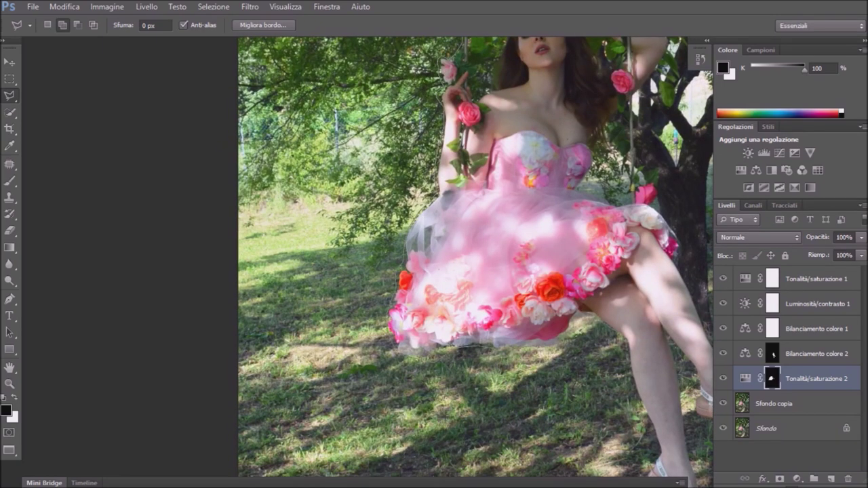
{"action": "scroll", "coordinate": [474, 265], "scroll_direction": "up", "scroll_amount": 5}
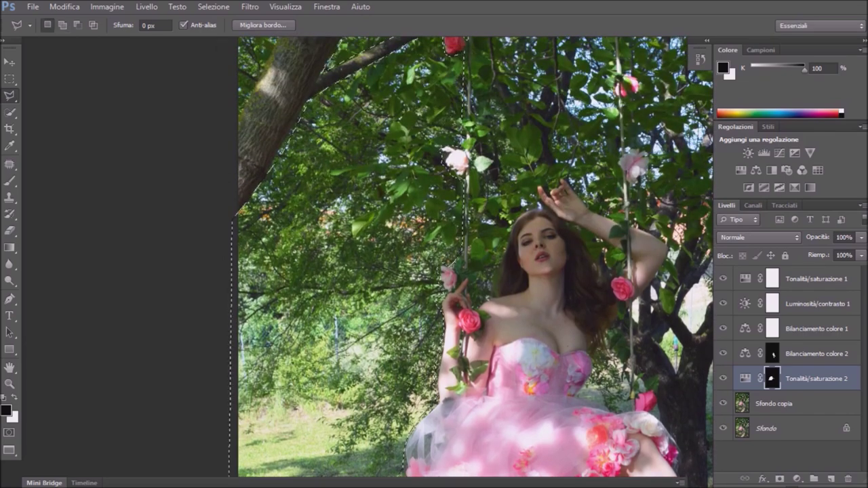
{"action": "key", "text": "shift"}
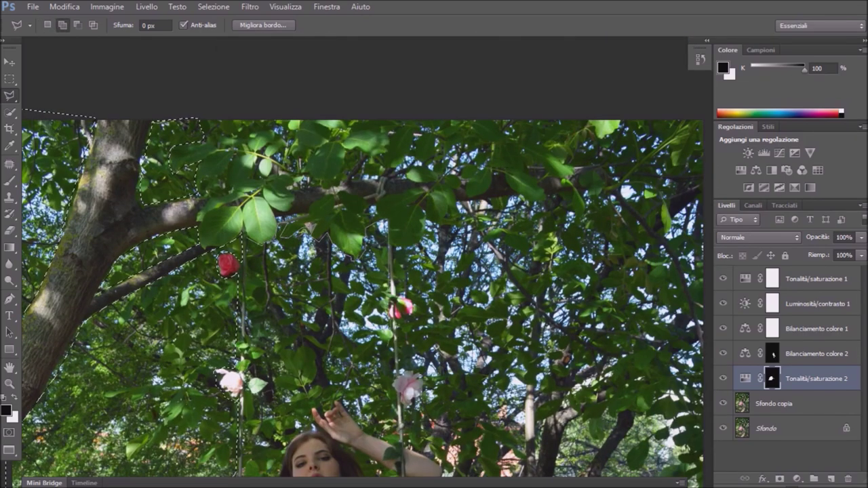
{"action": "scroll", "coordinate": [360, 265], "scroll_direction": "down", "scroll_amount": 3}
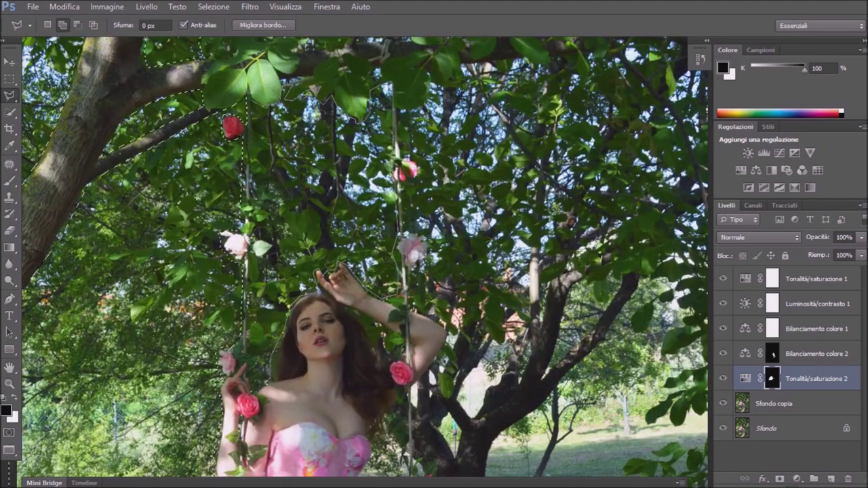
Step: Add the upper leaves, right edge and top of the photo to the background selection
{"action": "left_click_drag", "start_coordinate": [407, 203], "coordinate": [295, 321]}
{"action": "left_click", "coordinate": [319, 203]}
{"action": "left_click", "coordinate": [380, 177]}
{"action": "left_click", "coordinate": [468, 172]}
{"action": "left_click", "coordinate": [515, 178]}
{"action": "left_click", "coordinate": [597, 319]}
{"action": "left_click", "coordinate": [602, 170]}
{"action": "left_click", "coordinate": [605, 100]}
{"action": "left_click", "coordinate": [507, 85]}
{"action": "left_click", "coordinate": [281, 84]}
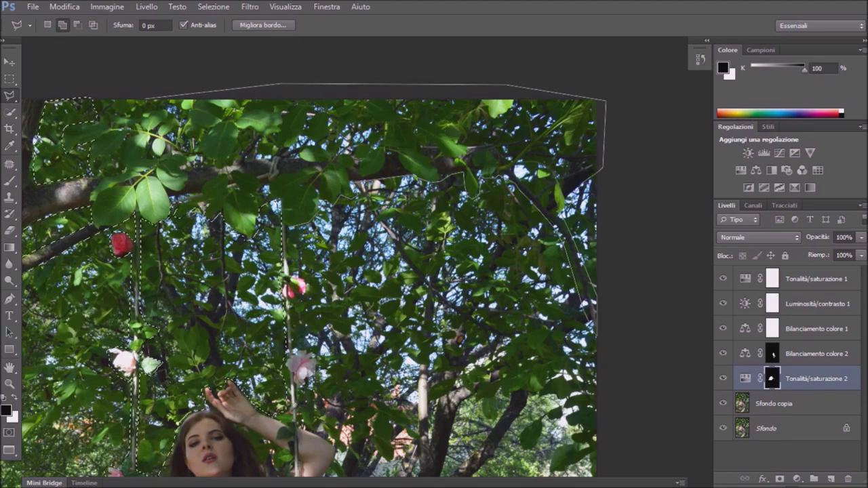
{"action": "key", "text": "BackSpace"}
{"action": "key", "text": "BackSpace"}
Step: Scroll to review the background selection and fit the whole photo in the window
{"action": "scroll", "coordinate": [461, 298], "scroll_direction": "down", "scroll_amount": 5}
{"action": "scroll", "coordinate": [461, 299], "scroll_direction": "down", "scroll_amount": 6}
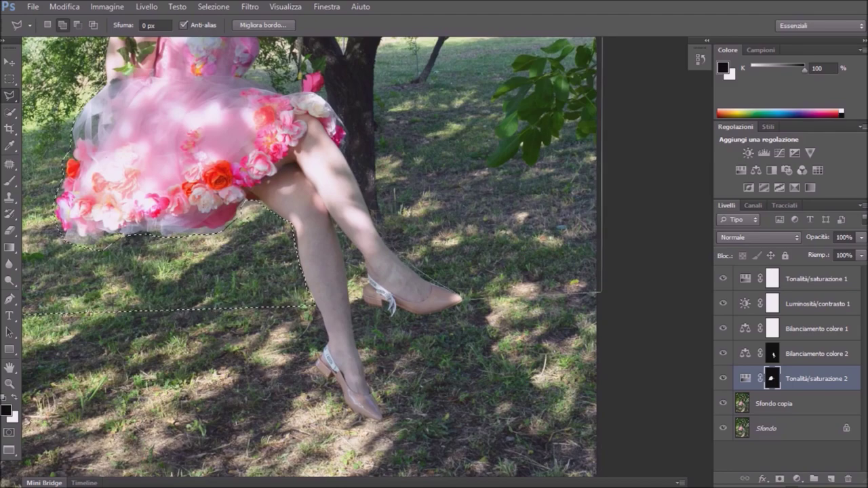
{"action": "scroll", "coordinate": [461, 299], "scroll_direction": "up", "scroll_amount": 5}
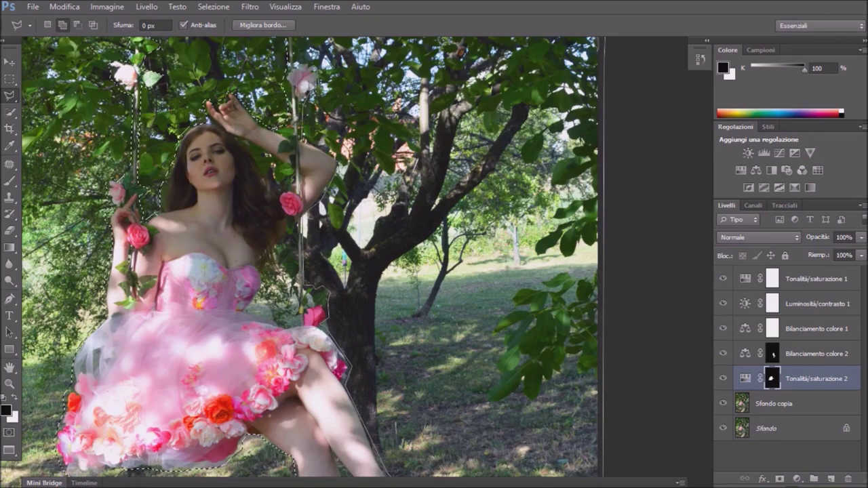
{"action": "scroll", "coordinate": [305, 257], "scroll_direction": "up", "scroll_amount": 5}
{"action": "scroll", "coordinate": [306, 258], "scroll_direction": "down", "scroll_amount": 5}
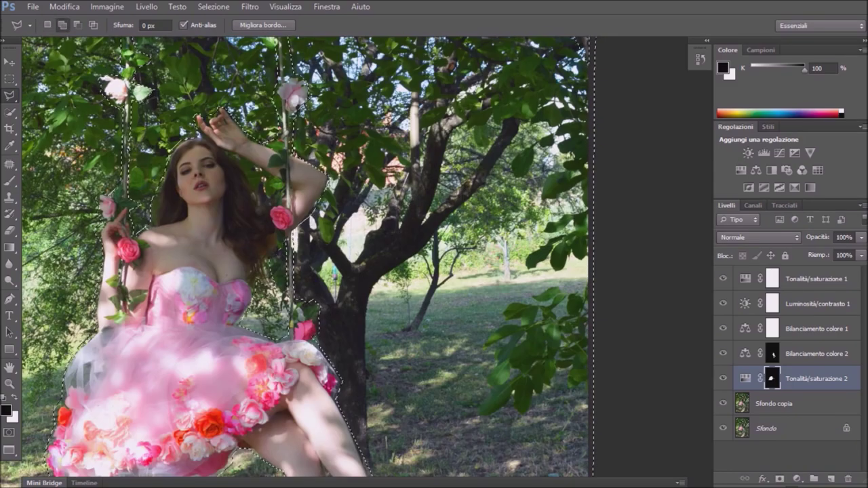
{"action": "scroll", "coordinate": [305, 257], "scroll_direction": "down", "scroll_amount": 5}
{"action": "key", "text": "ctrl+0"}
{"action": "key", "text": "ctrl+minus"}
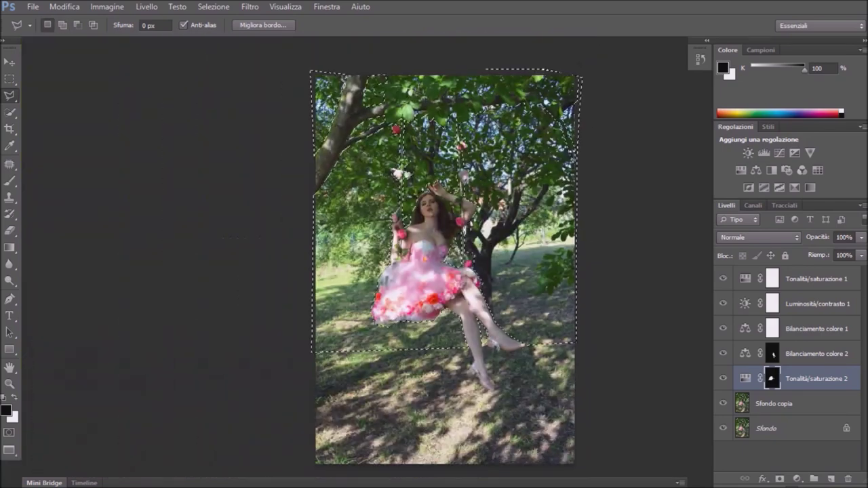
Step: Refine the background selection with a 165 px feather and -53% Shift Edge
{"action": "key", "text": "alt+ctrl+r"}
{"action": "left_click_drag", "start_coordinate": [701, 249], "coordinate": [737, 249]}
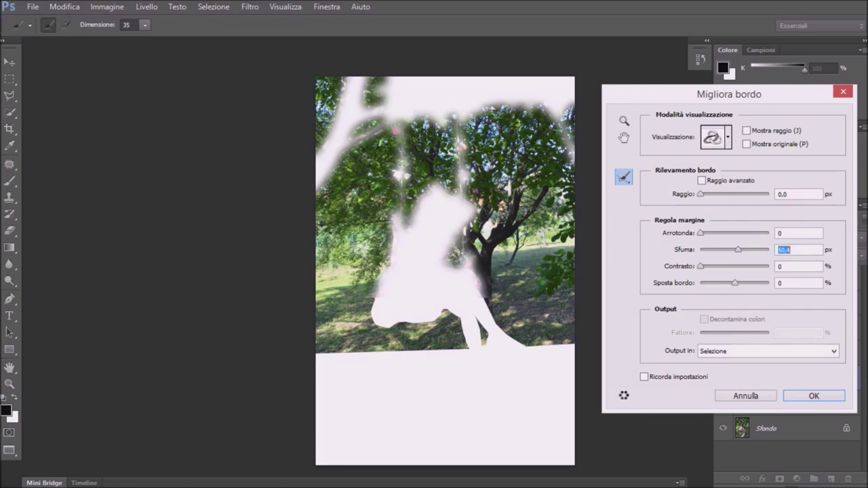
{"action": "left_click_drag", "start_coordinate": [734, 283], "coordinate": [716, 283]}
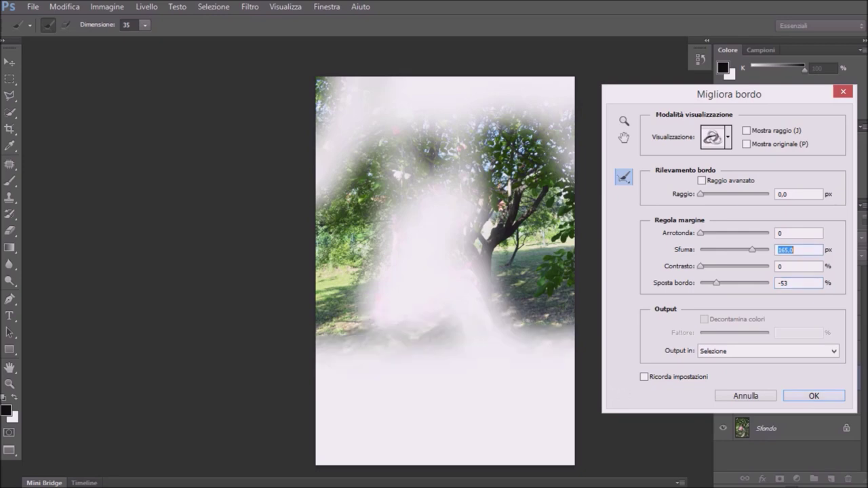
{"action": "key", "text": "Return"}
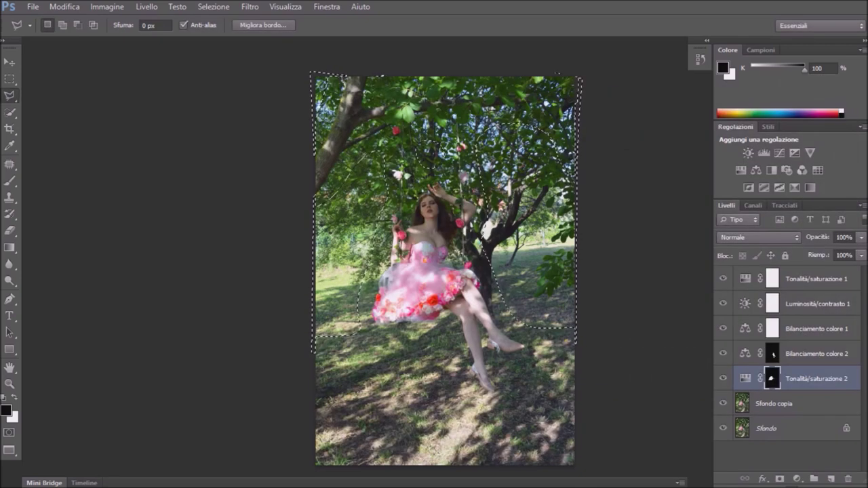
Step: Apply a 3.6 px Gaussian blur to the selected background on Sfondo copia
{"action": "left_click", "coordinate": [773, 404]}
{"action": "left_click", "coordinate": [250, 6]}
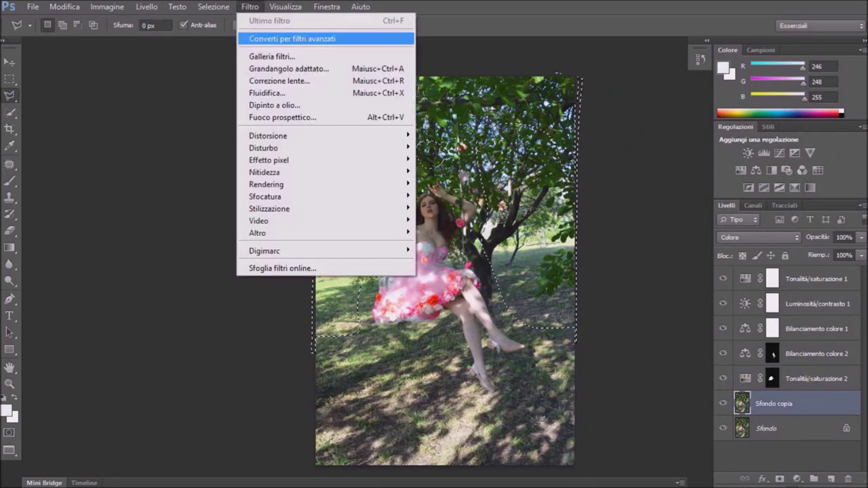
{"action": "left_click", "coordinate": [460, 238]}
{"action": "left_click_drag", "start_coordinate": [426, 86], "coordinate": [660, 90]}
{"action": "left_click_drag", "start_coordinate": [576, 283], "coordinate": [586, 284]}
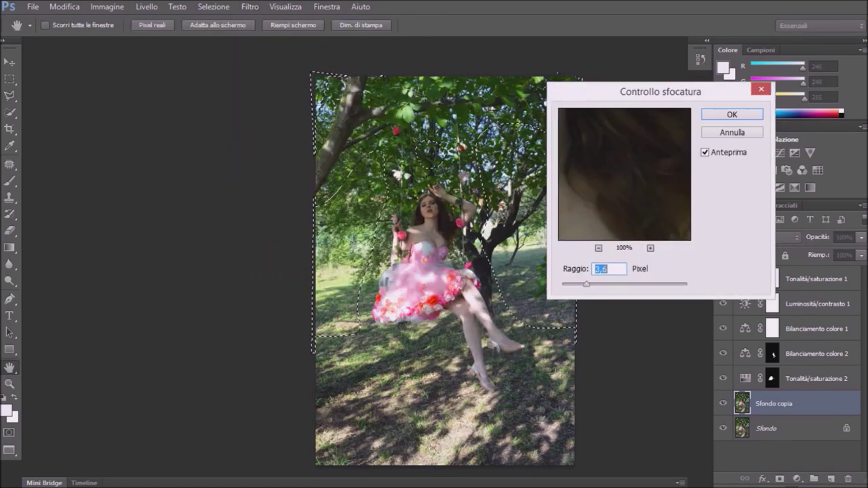
{"action": "left_click", "coordinate": [732, 114]}
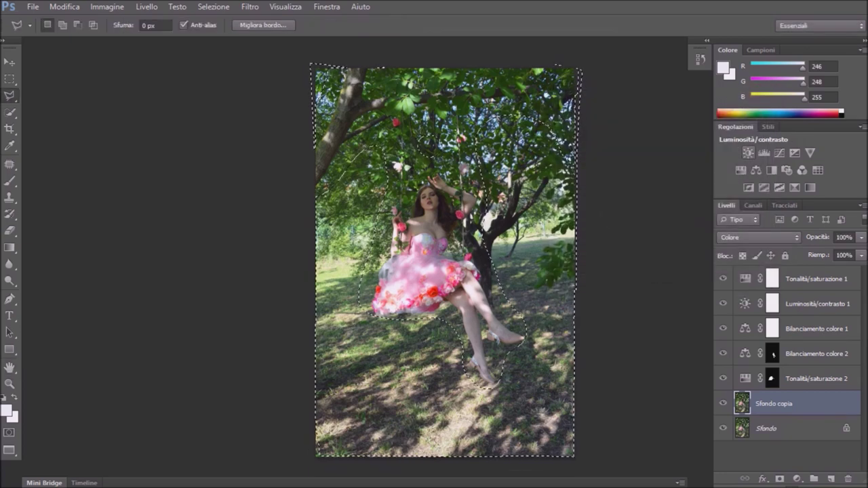
Step: Add a background-masked Brightness/Contrast layer with brightness -107 and contrast 20
{"action": "left_click", "coordinate": [748, 153]}
{"action": "left_click_drag", "start_coordinate": [652, 326], "coordinate": [597, 327]}
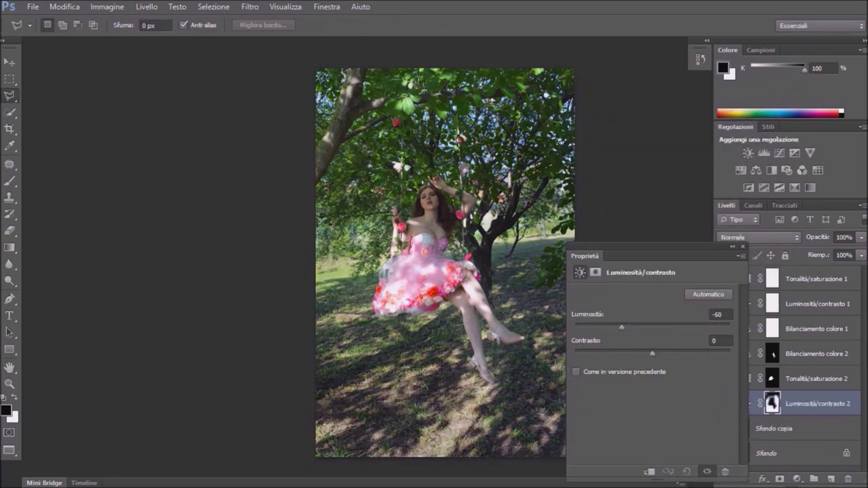
{"action": "mouse_move", "coordinate": [652, 353]}
{"action": "left_mouse_down"}
{"action": "mouse_move", "coordinate": [677, 352]}
{"action": "mouse_move", "coordinate": [667, 353]}
{"action": "left_mouse_up"}
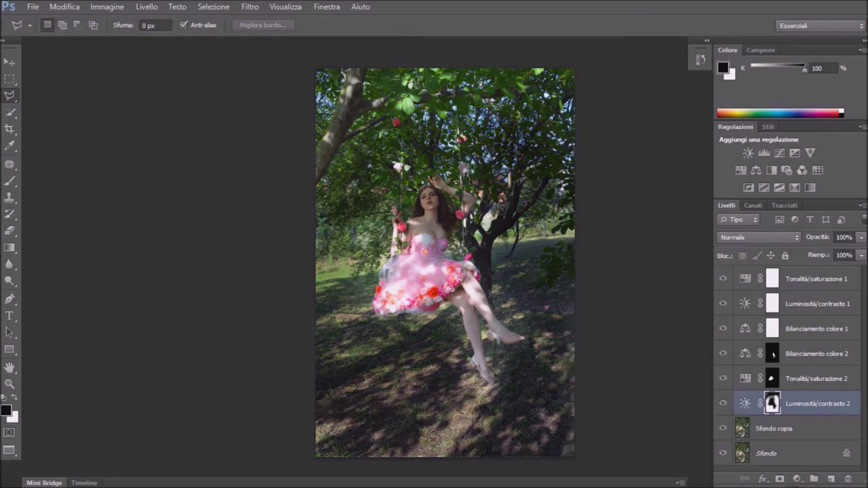
{"action": "left_click", "coordinate": [213, 6]}
Step: Load the selection around the girl and image border, then invert it
{"action": "left_click", "coordinate": [217, 45]}
{"action": "key", "text": "b"}
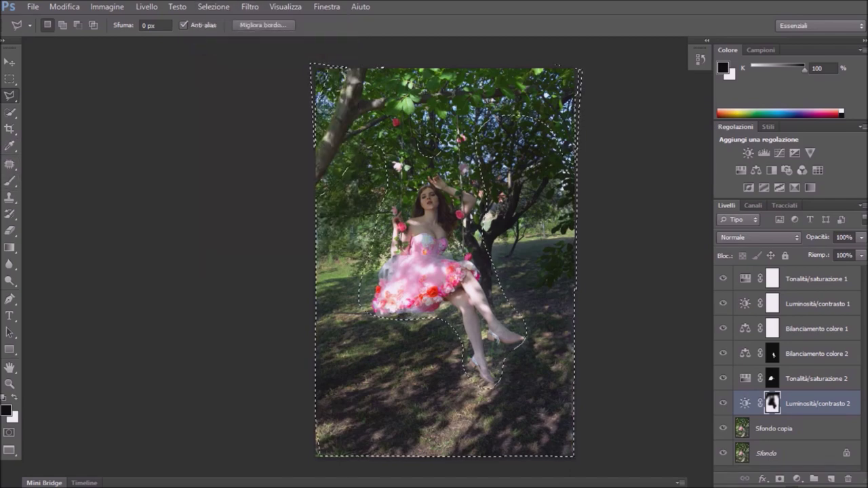
{"action": "key", "text": "ctrl+d"}
{"action": "key", "text": "ctrl+z"}
{"action": "key", "text": "shift"}
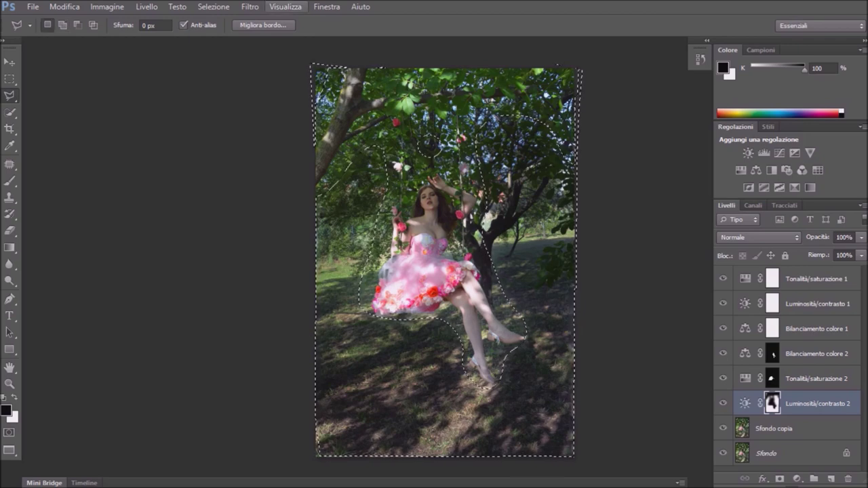
{"action": "left_click", "coordinate": [213, 6]}
{"action": "left_click", "coordinate": [217, 56]}
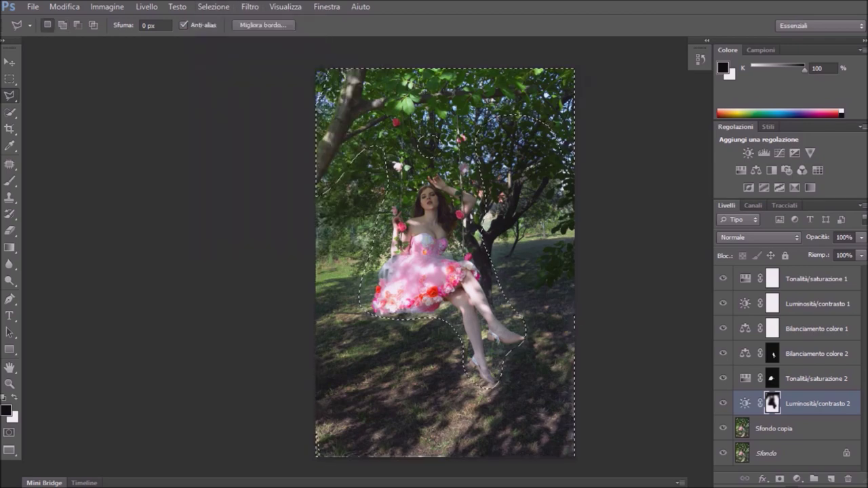
Step: Outline the girl's torso and feather the selection edge by roughly 201 px
{"action": "left_click", "coordinate": [352, 179]}
{"action": "left_click", "coordinate": [341, 203]}
{"action": "left_click", "coordinate": [346, 251]}
{"action": "left_click", "coordinate": [378, 258]}
{"action": "left_click", "coordinate": [391, 203]}
{"action": "double_click", "coordinate": [392, 179]}
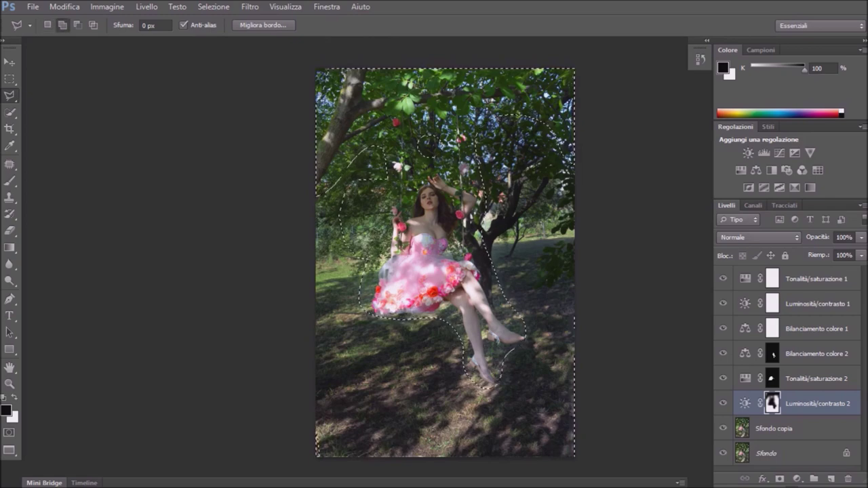
{"action": "left_click", "coordinate": [263, 25]}
{"action": "key", "text": "Return"}
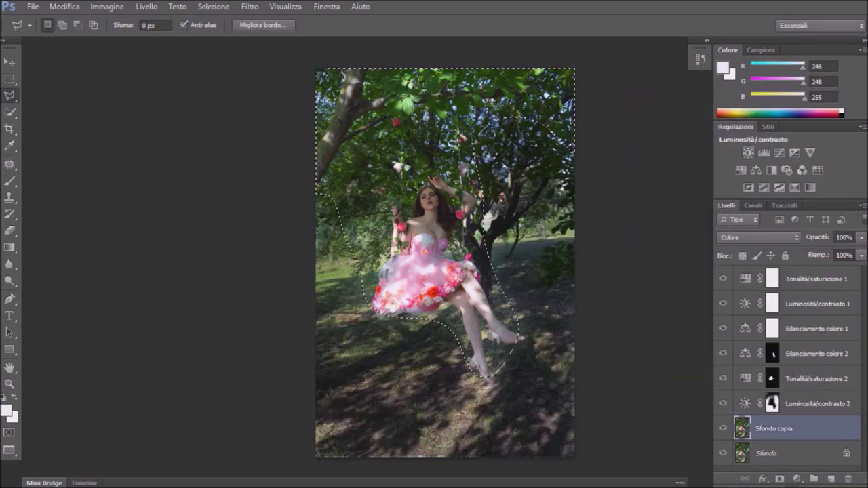
Step: Add a masked Luminosità/contrasto layer with brightness 19 and contrast 42 to brighten the girl
{"action": "left_click", "coordinate": [748, 152]}
{"action": "mouse_move", "coordinate": [652, 326]}
{"action": "left_mouse_down"}
{"action": "mouse_move", "coordinate": [670, 326]}
{"action": "mouse_move", "coordinate": [664, 352]}
{"action": "mouse_move", "coordinate": [659, 326]}
{"action": "left_mouse_up"}
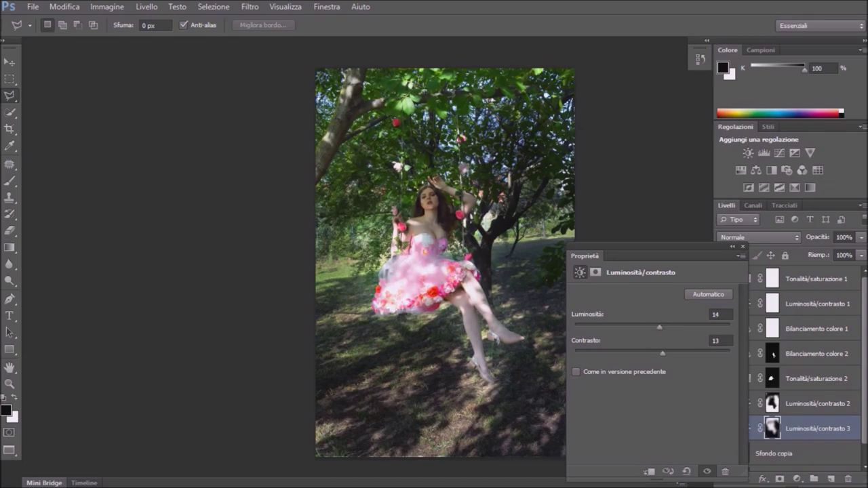
{"action": "left_click_drag", "start_coordinate": [684, 353], "coordinate": [687, 353]}
{"action": "left_click_drag", "start_coordinate": [659, 327], "coordinate": [662, 327]}
{"action": "left_click", "coordinate": [742, 247]}
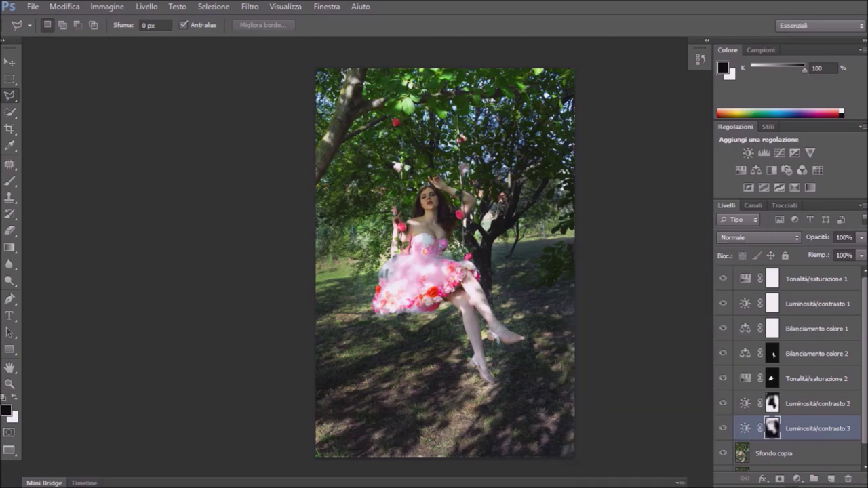
Step: Lower Luminosità to -12 in Tonalità/saturazione 2 to darken the dress slightly
{"action": "left_click", "coordinate": [814, 378]}
{"action": "right_click", "coordinate": [787, 378]}
{"action": "left_click", "coordinate": [698, 47]}
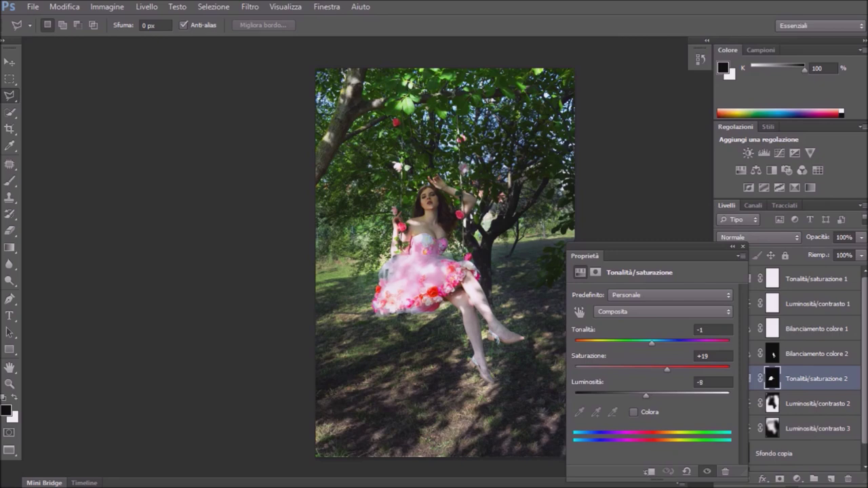
{"action": "left_click_drag", "start_coordinate": [646, 395], "coordinate": [642, 395]}
{"action": "left_click", "coordinate": [742, 246]}
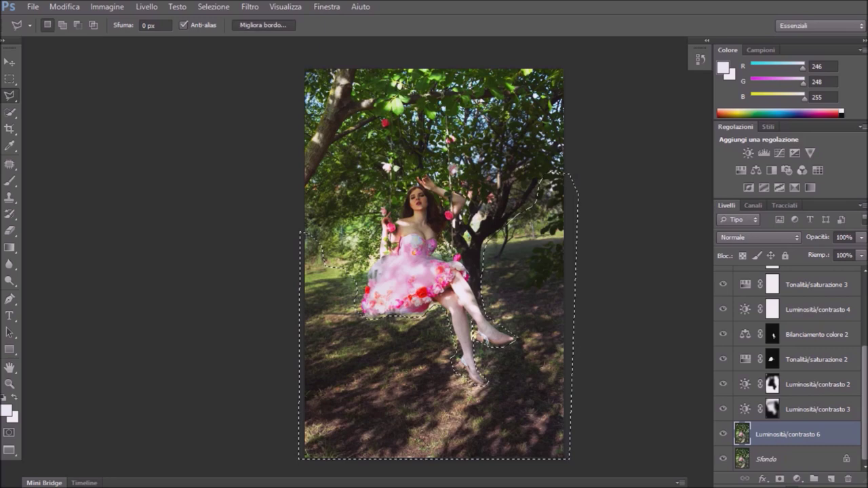
Step: Feather the selection with Sfuma 196,2, then add Luminosità/contrasto at brightness -33, contrast 72
{"action": "key", "text": "ctrl+alt+r"}
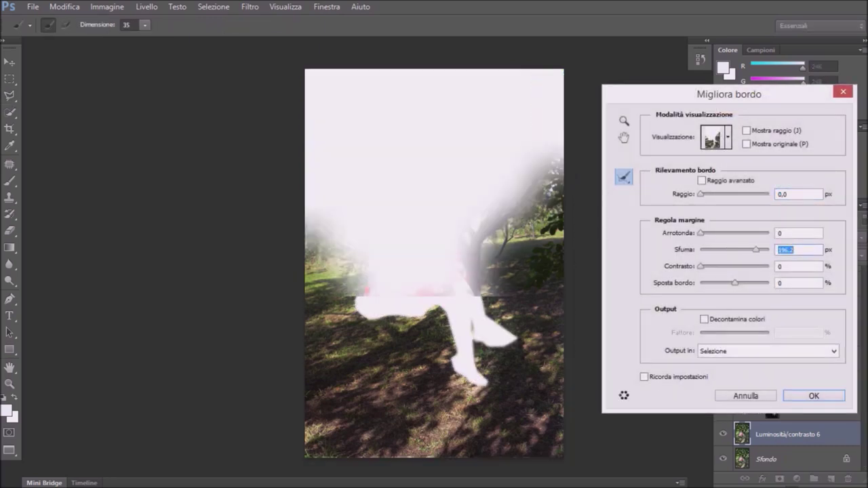
{"action": "key", "text": "Return"}
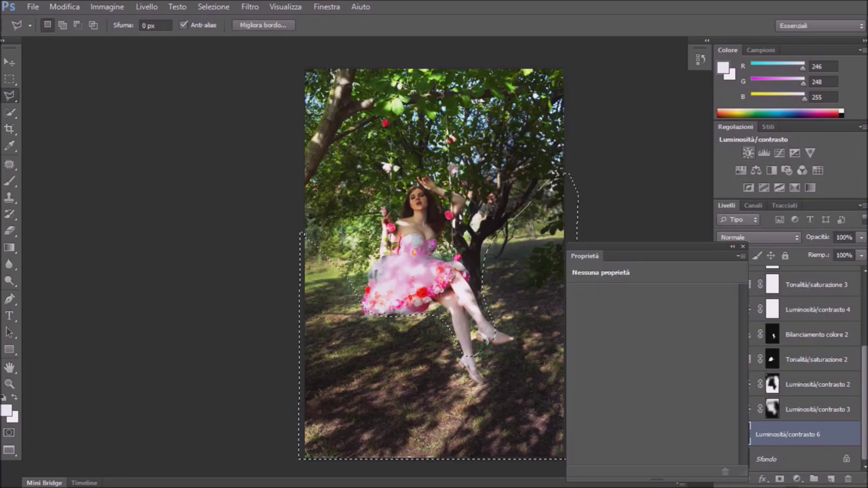
{"action": "left_click", "coordinate": [748, 153]}
{"action": "mouse_move", "coordinate": [652, 327]}
{"action": "left_mouse_down"}
{"action": "mouse_move", "coordinate": [635, 327]}
{"action": "mouse_move", "coordinate": [672, 353]}
{"action": "mouse_move", "coordinate": [699, 353]}
{"action": "left_mouse_up"}
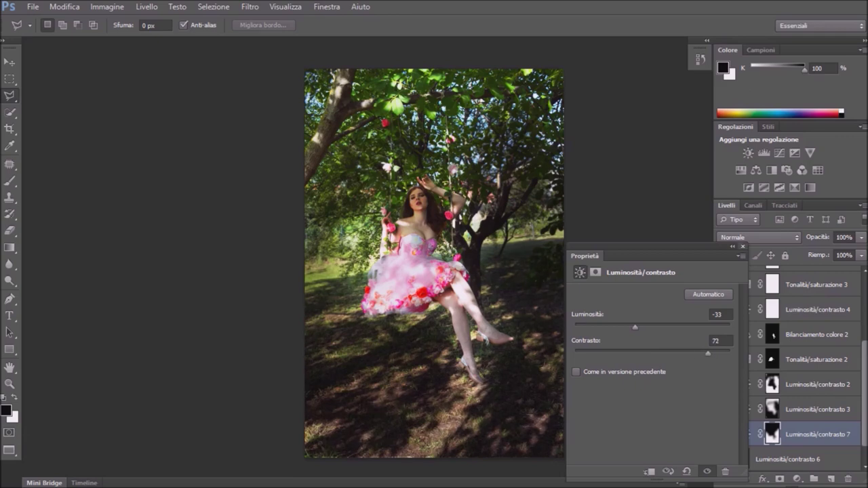
{"action": "left_click", "coordinate": [743, 247]}
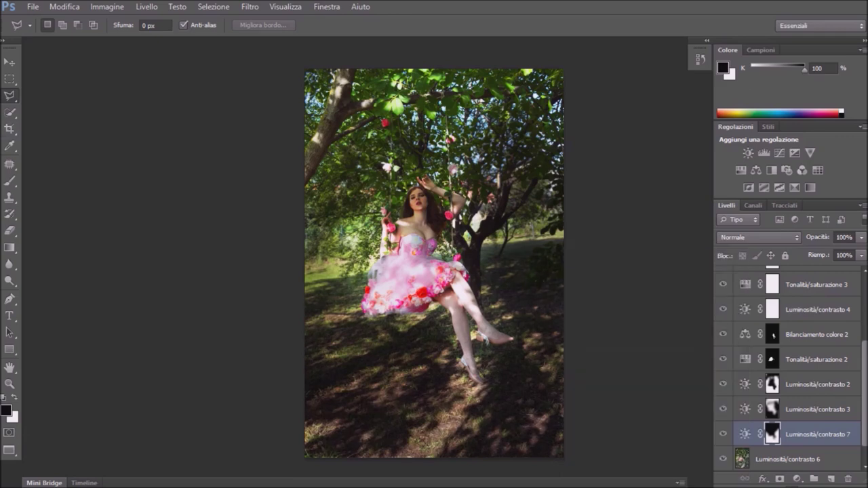
{"action": "left_click", "coordinate": [744, 458]}
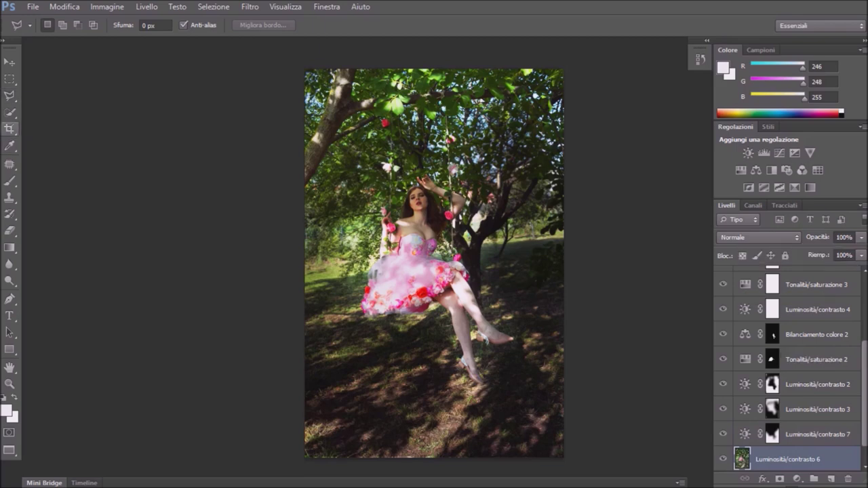
Step: Crop a thin strip from the photo's top and bottom edges and commit the crop
{"action": "key", "text": "c"}
{"action": "left_click_drag", "start_coordinate": [441, 400], "coordinate": [444, 413]}
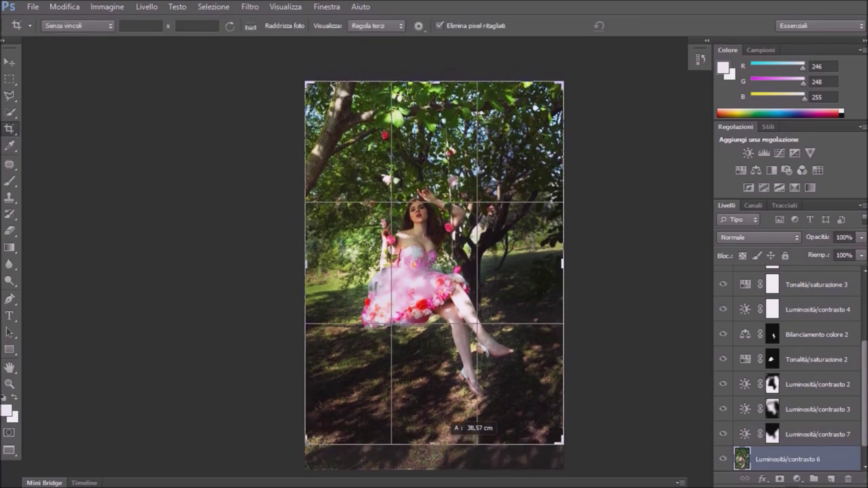
{"action": "left_click_drag", "start_coordinate": [434, 81], "coordinate": [434, 91]}
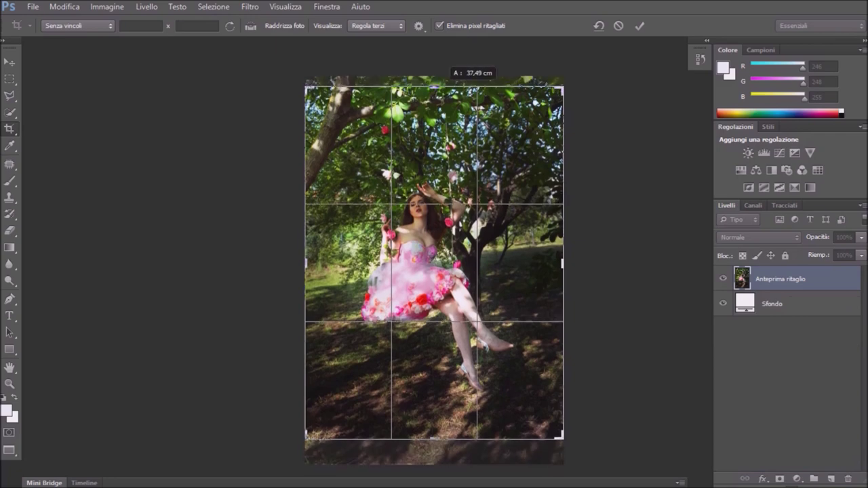
{"action": "left_click_drag", "start_coordinate": [563, 244], "coordinate": [564, 244]}
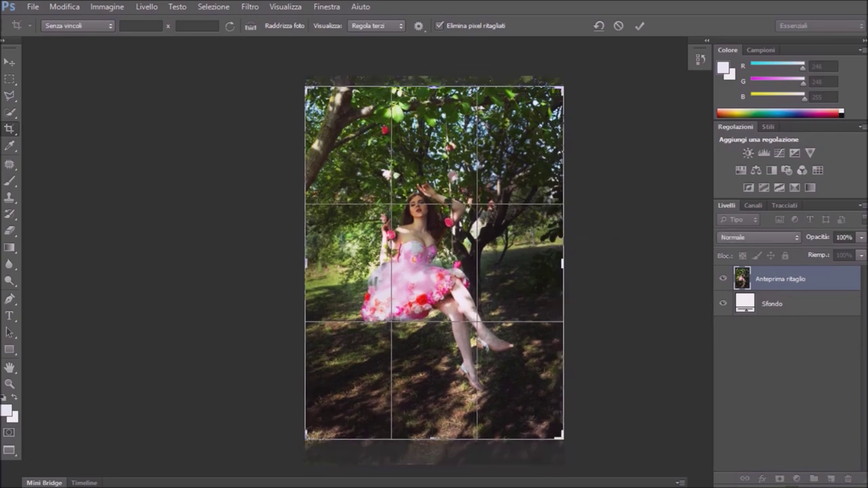
{"action": "left_click", "coordinate": [639, 25]}
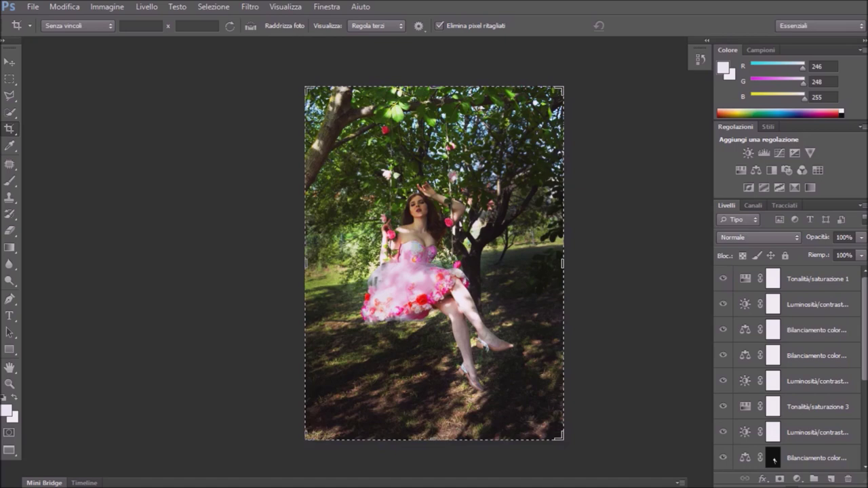
Step: Toggle Tonalità/saturazione 1 off and on twice to compare the graded photo with the original
{"action": "key", "text": "v"}
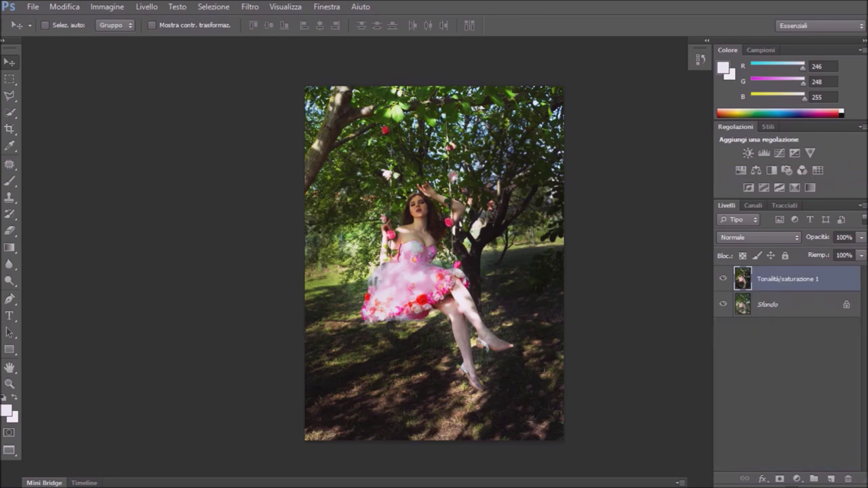
{"action": "left_click", "coordinate": [723, 279]}
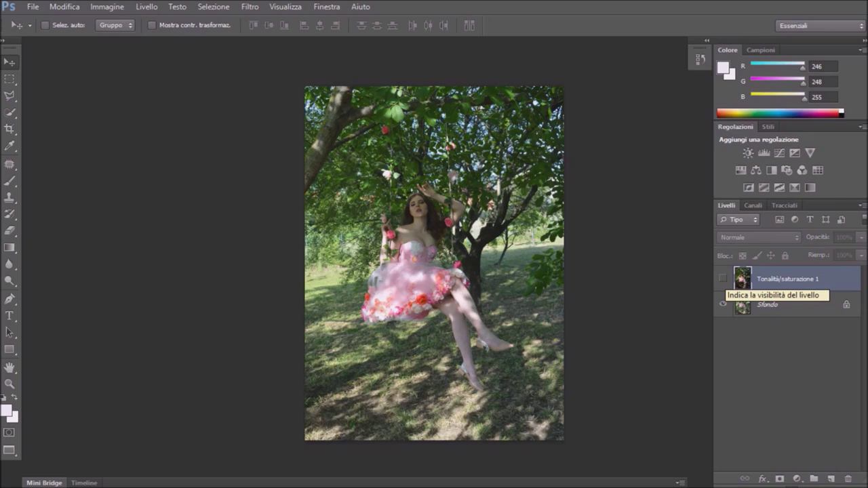
{"action": "left_click", "coordinate": [722, 279]}
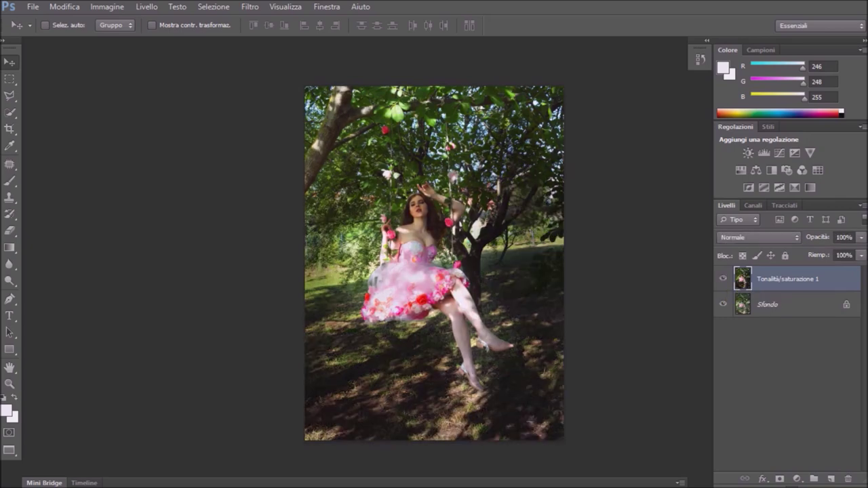
{"action": "left_click", "coordinate": [722, 279]}
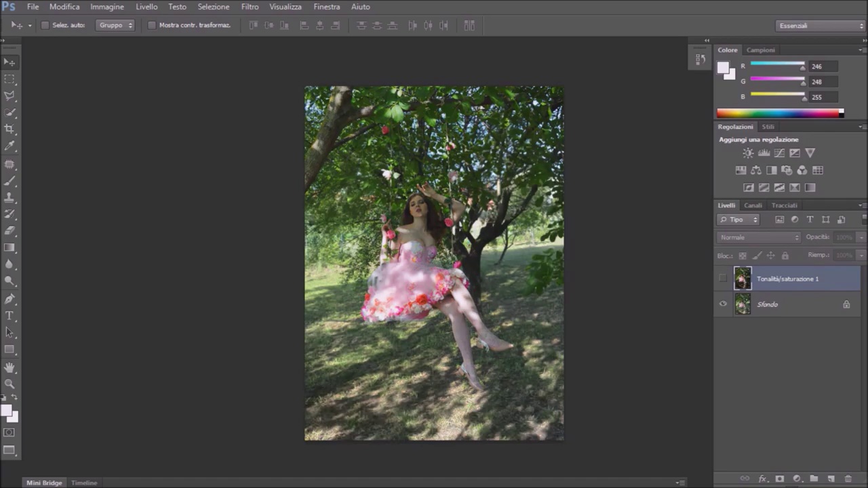
{"action": "left_click", "coordinate": [722, 279]}
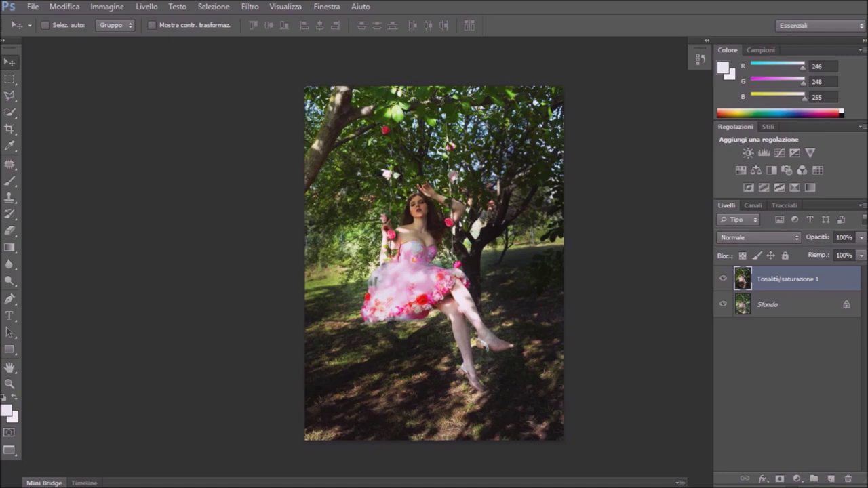